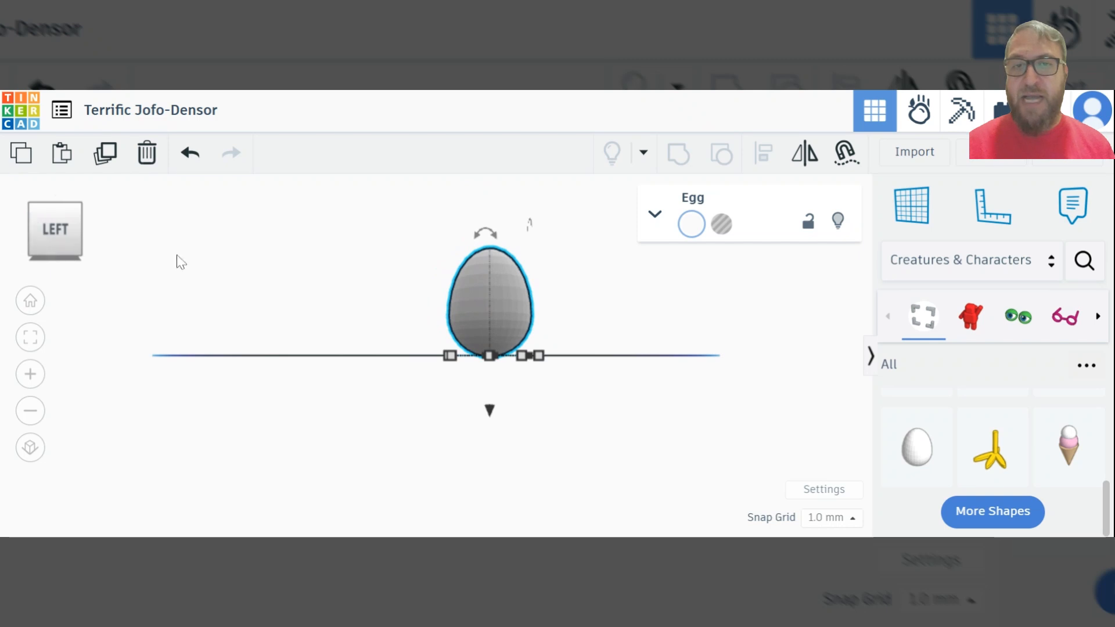
# Rotate the upright egg onto its side and drop it onto the workplane
pyautogui.moveTo(487, 235)
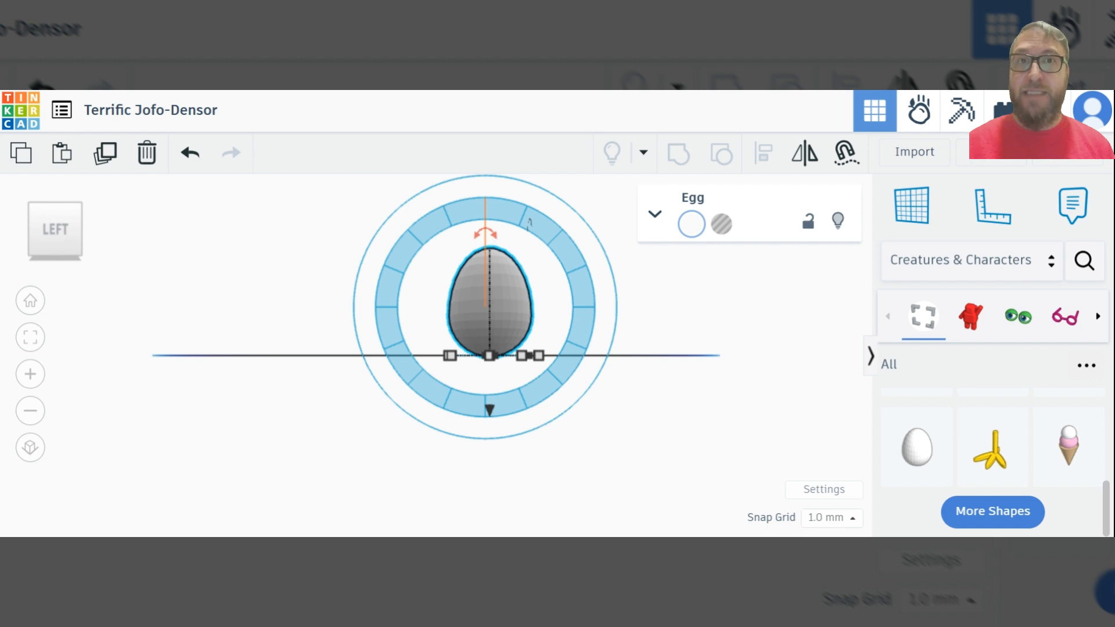
pyautogui.moveTo(485, 233); pyautogui.dragTo(418, 309)
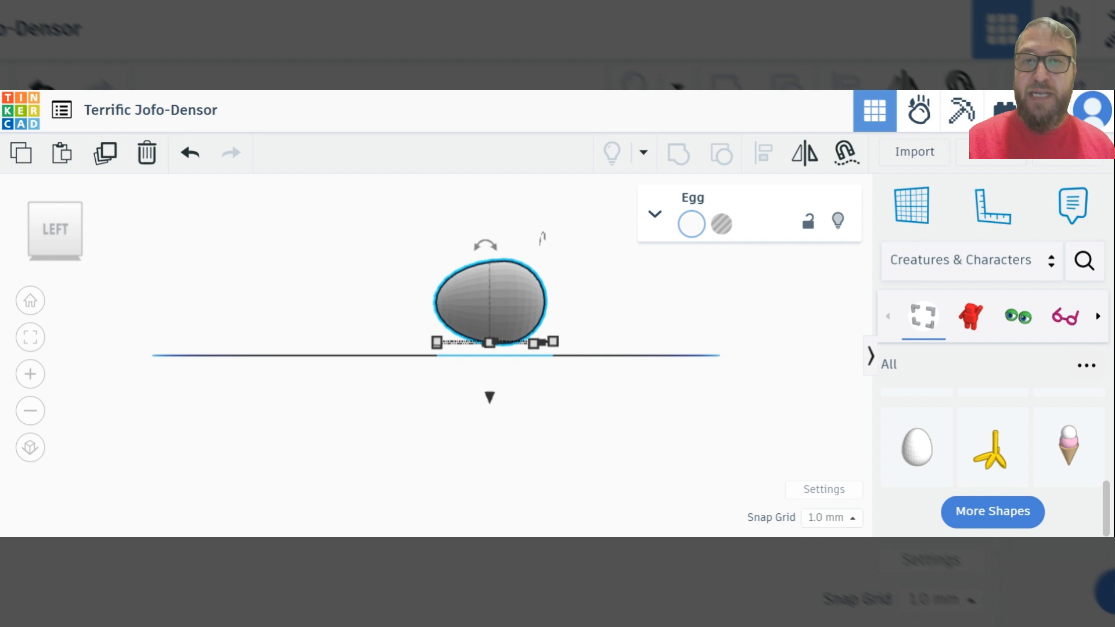
pyautogui.press('d')
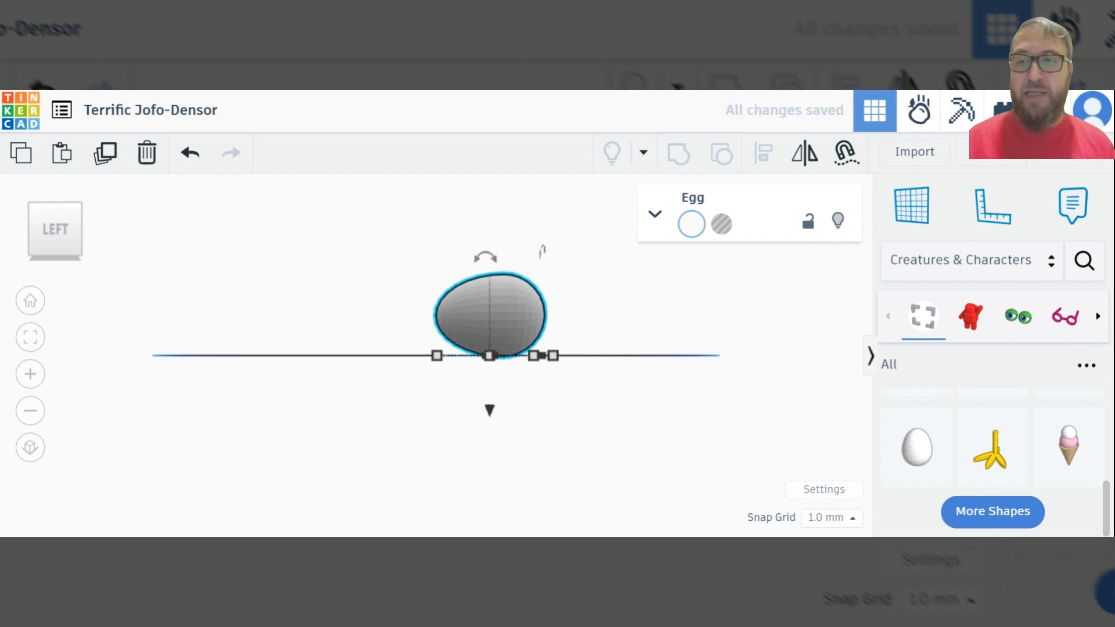
# Duplicate the lying egg in place and turn the copy clockwise about the vertical axis by one segment of the pumpkin
pyautogui.click(30, 301)
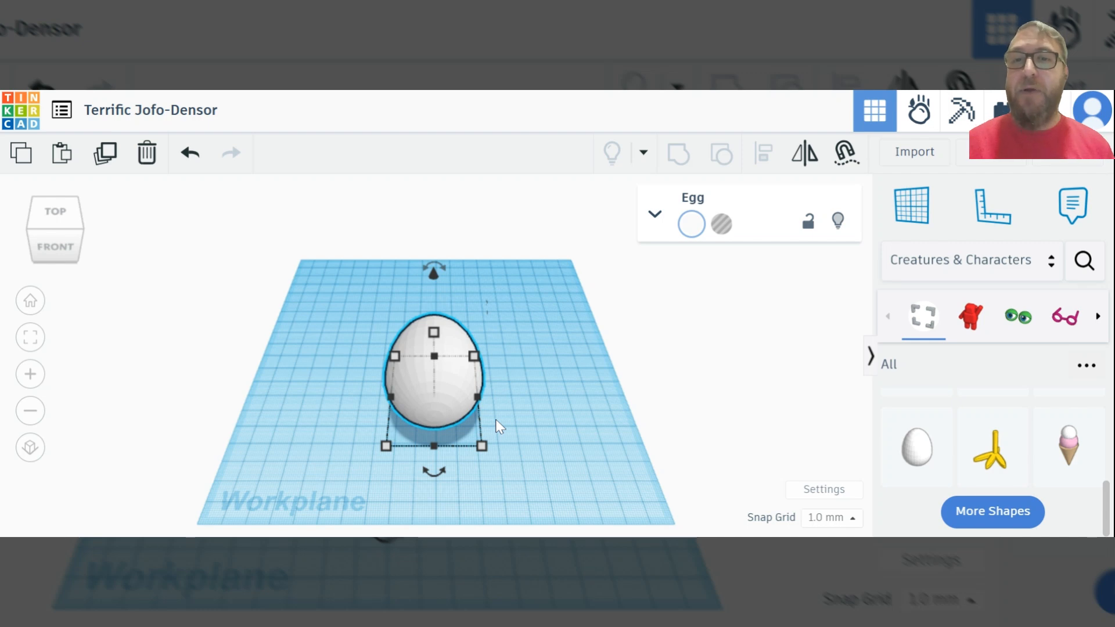
pyautogui.click(110, 158)
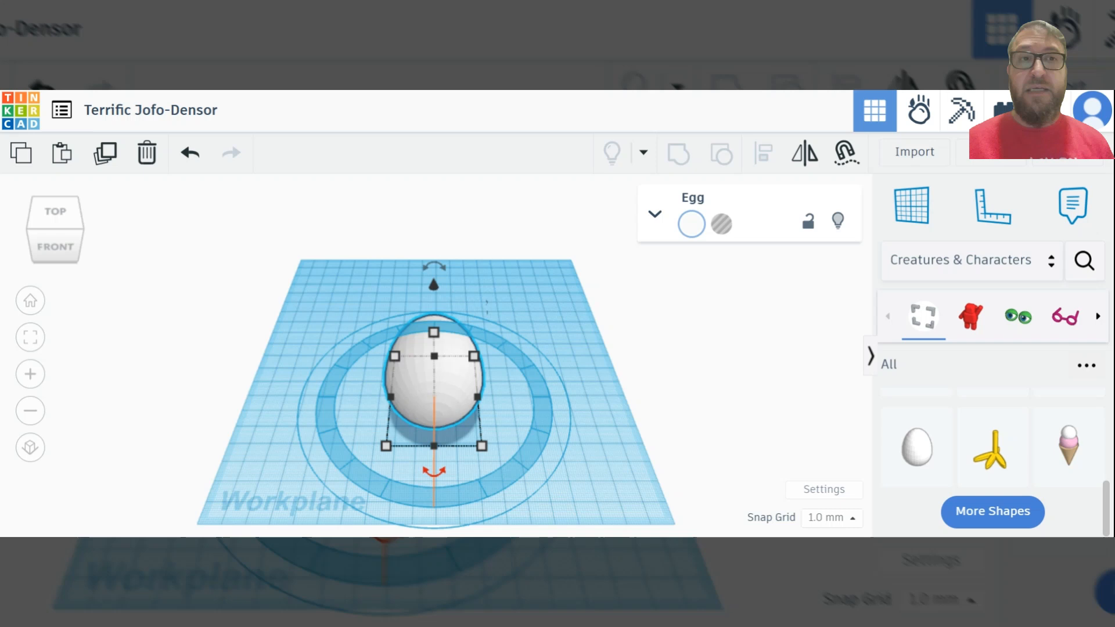
pyautogui.moveTo(433, 473); pyautogui.dragTo(369, 456)
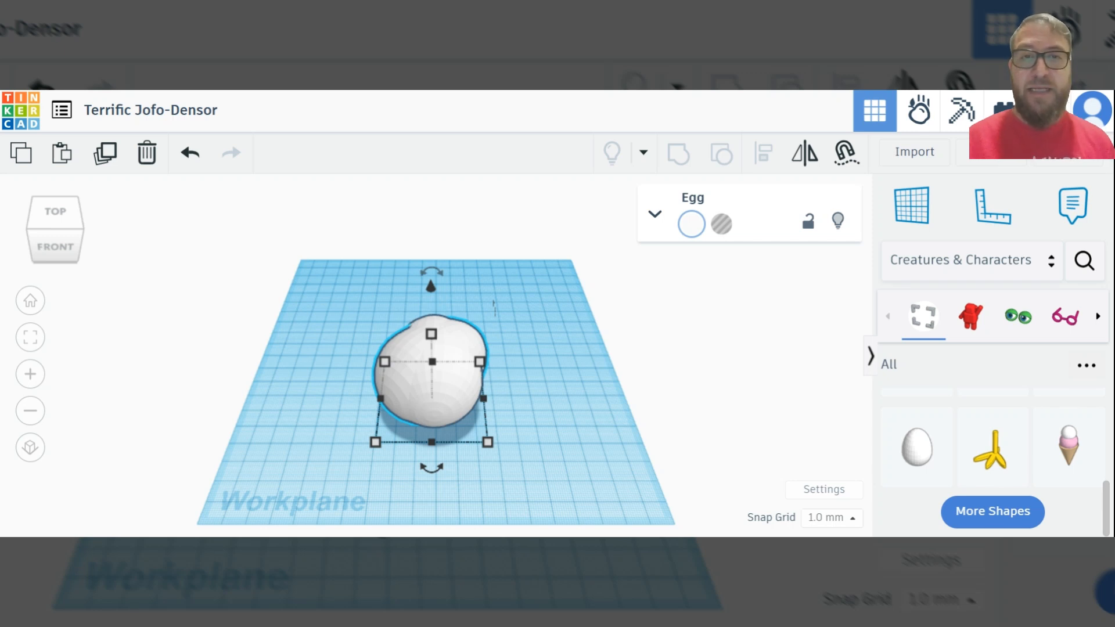
# Nudge the rotated egg copy left and slightly toward the back so it sits beside the original as the second pumpkin segment
pyautogui.press('Left')
pyautogui.press('Left')
pyautogui.press('Left')
pyautogui.press('Left')
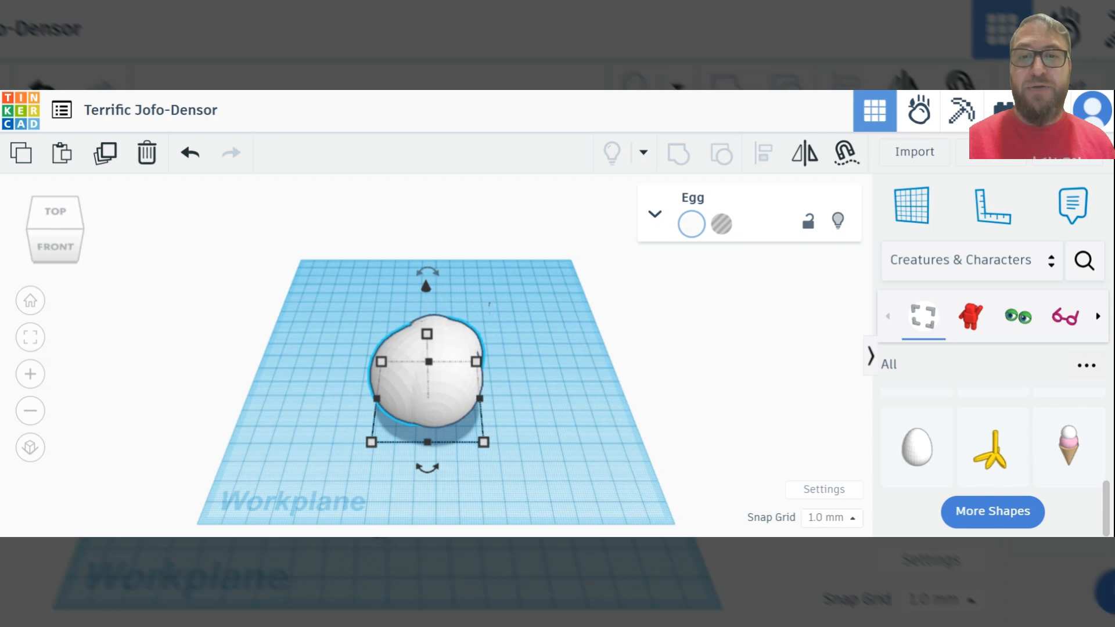
pyautogui.press('Left')
pyautogui.press('Left')
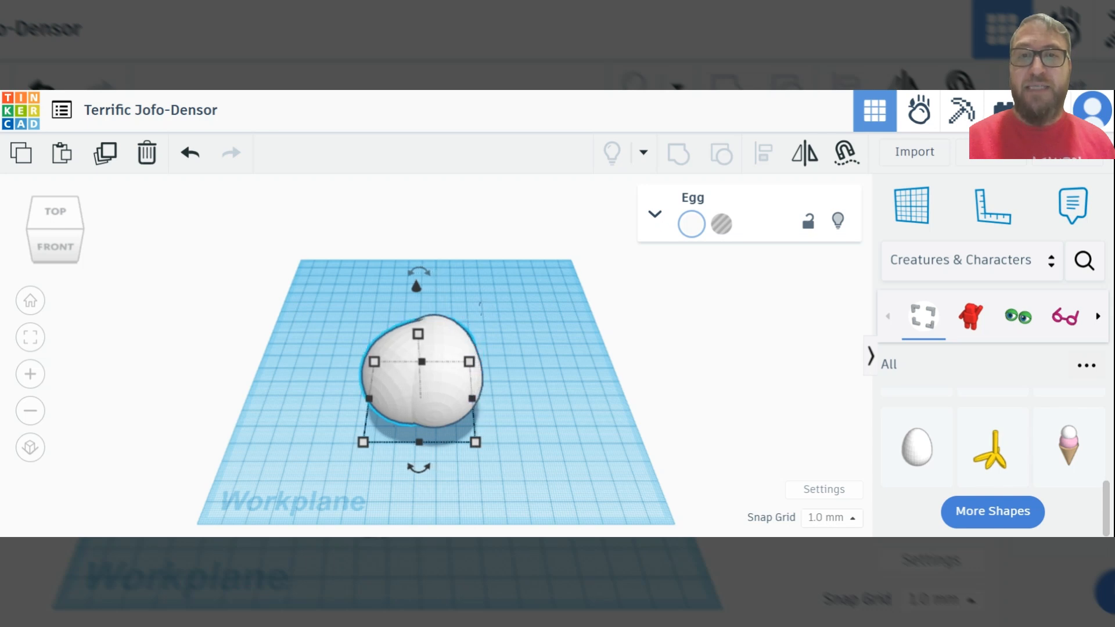
pyautogui.press('Left')
pyautogui.press('Left')
pyautogui.press('Left')
pyautogui.press('Left')
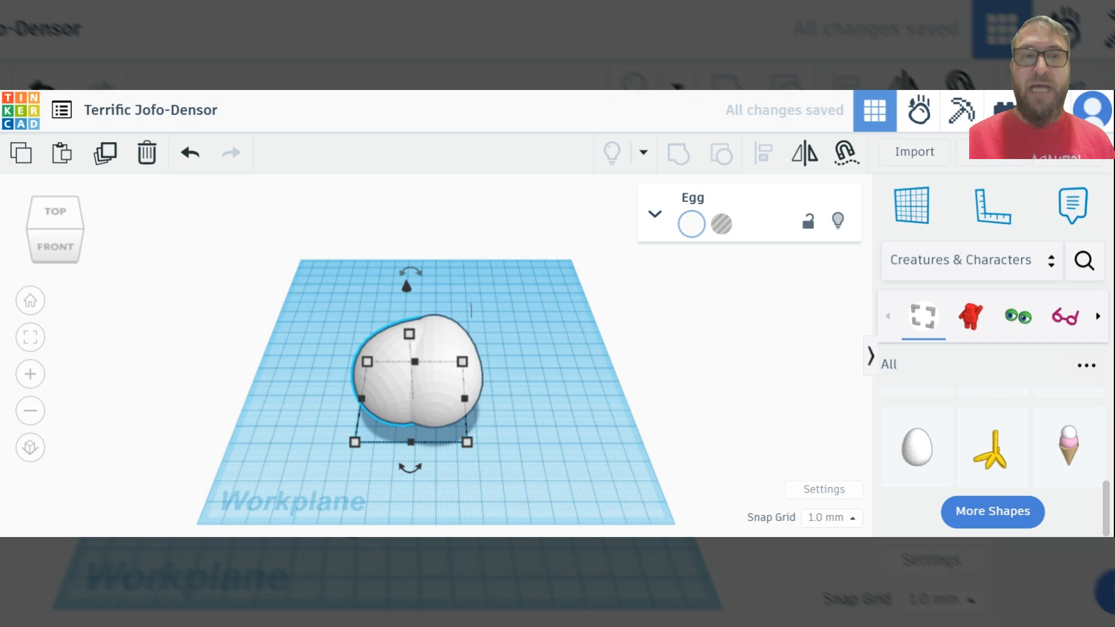
pyautogui.press('Up')
pyautogui.press('Up')
pyautogui.press('Up')
pyautogui.press('Up')
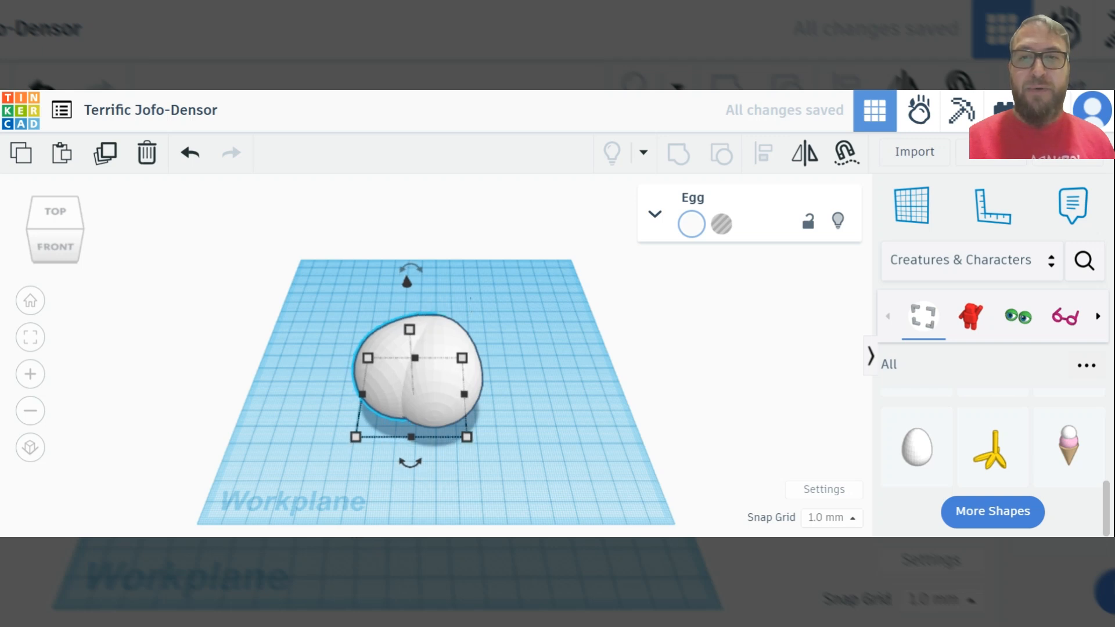
pyautogui.press('Up')
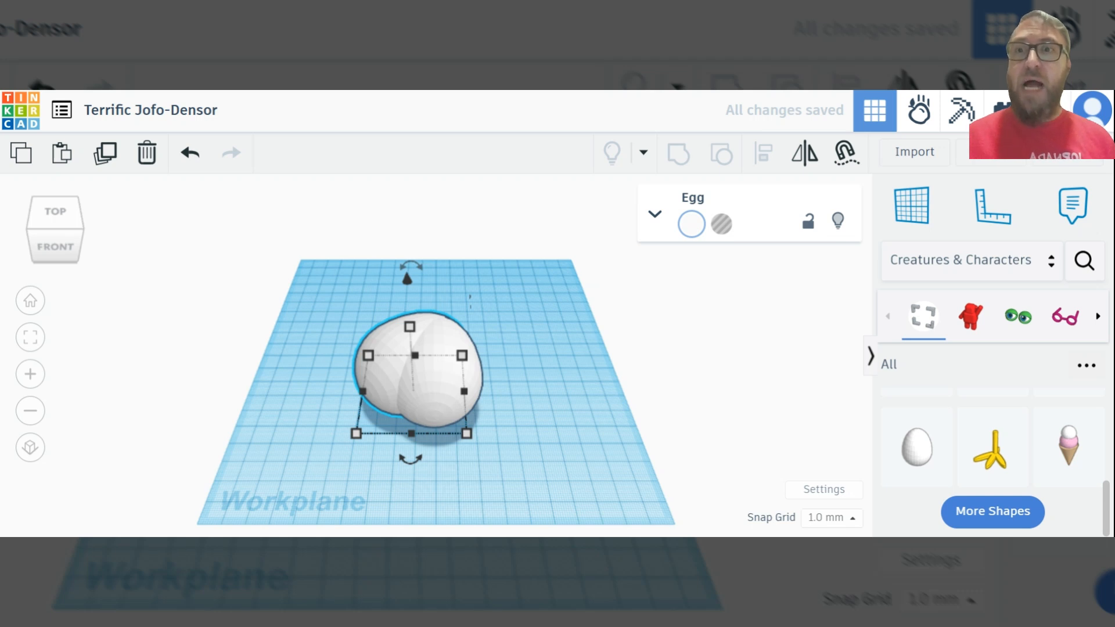
# Duplicate and repeat the rotated egg six times to complete the ring of eight pumpkin segments
pyautogui.click(107, 165)
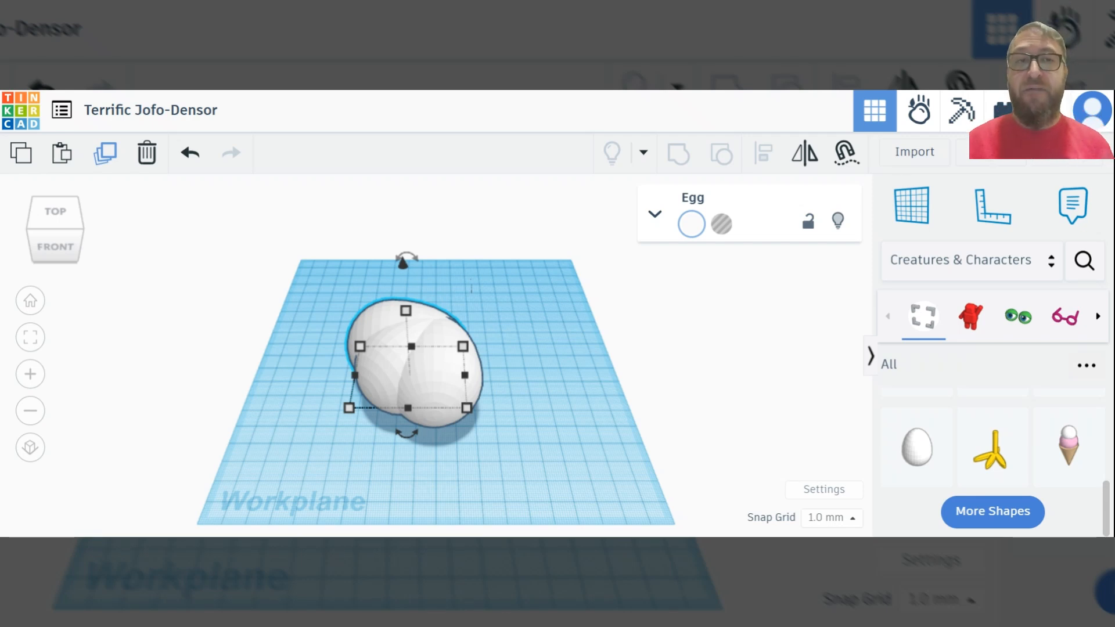
pyautogui.click(107, 163)
pyautogui.click(107, 163)
pyautogui.click(107, 163)
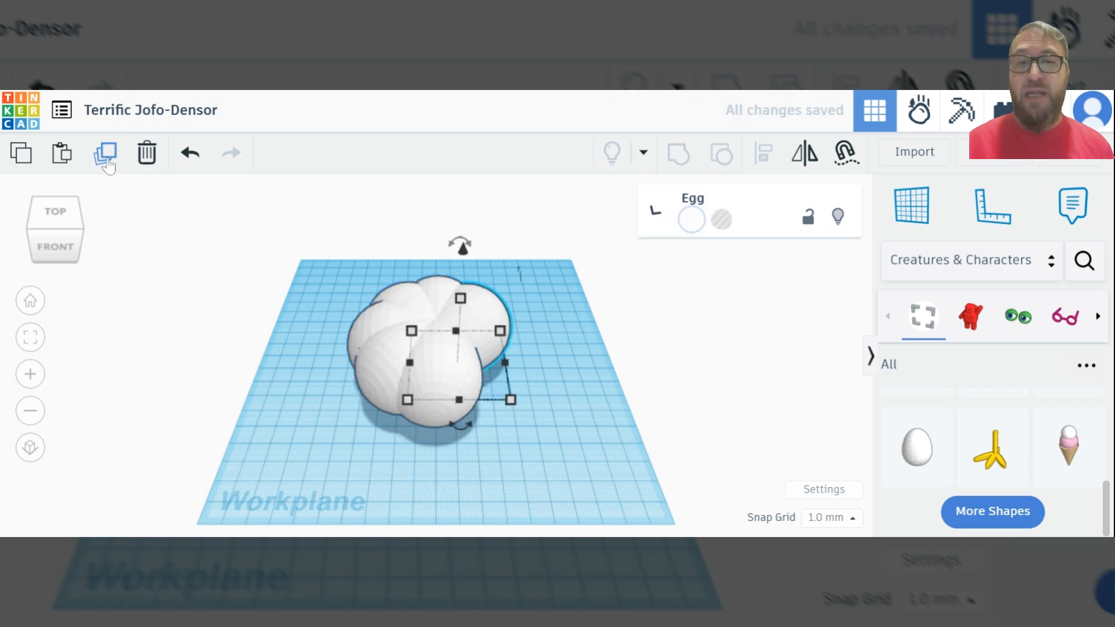
pyautogui.click(107, 163)
pyautogui.click(107, 163)
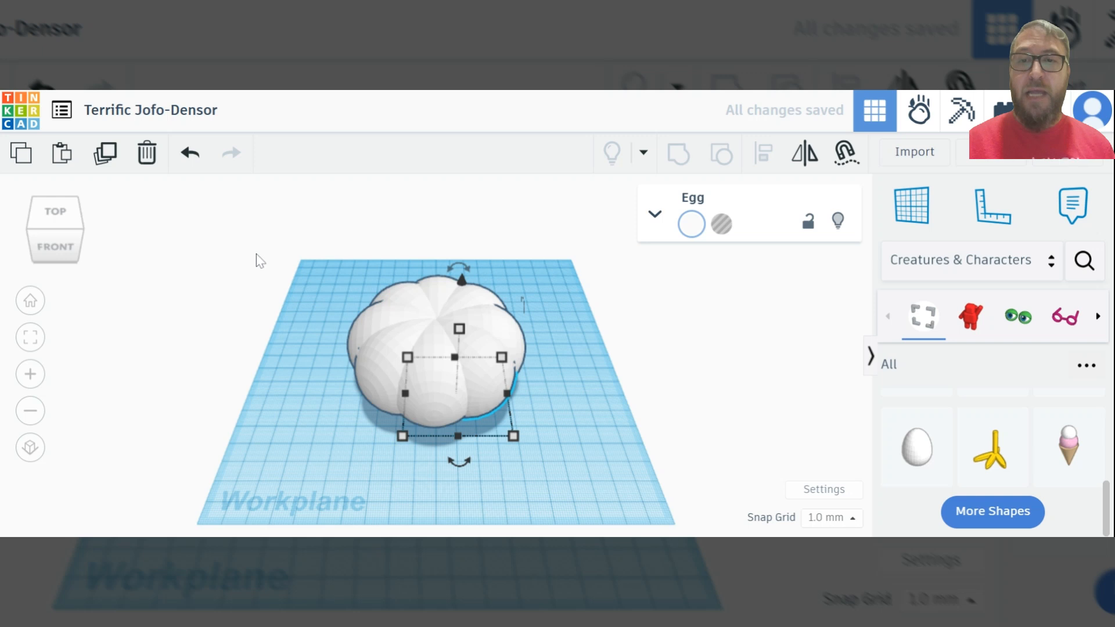
# Group all eight egg segments into one shape and color it orange
pyautogui.moveTo(257, 236); pyautogui.dragTo(604, 456)
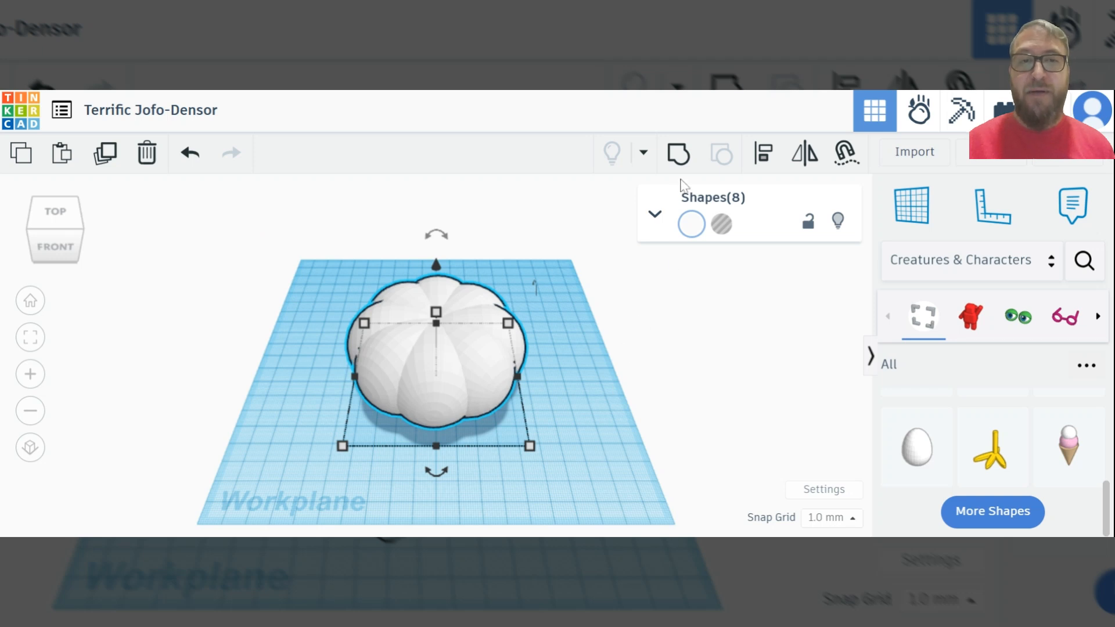
pyautogui.click(678, 156)
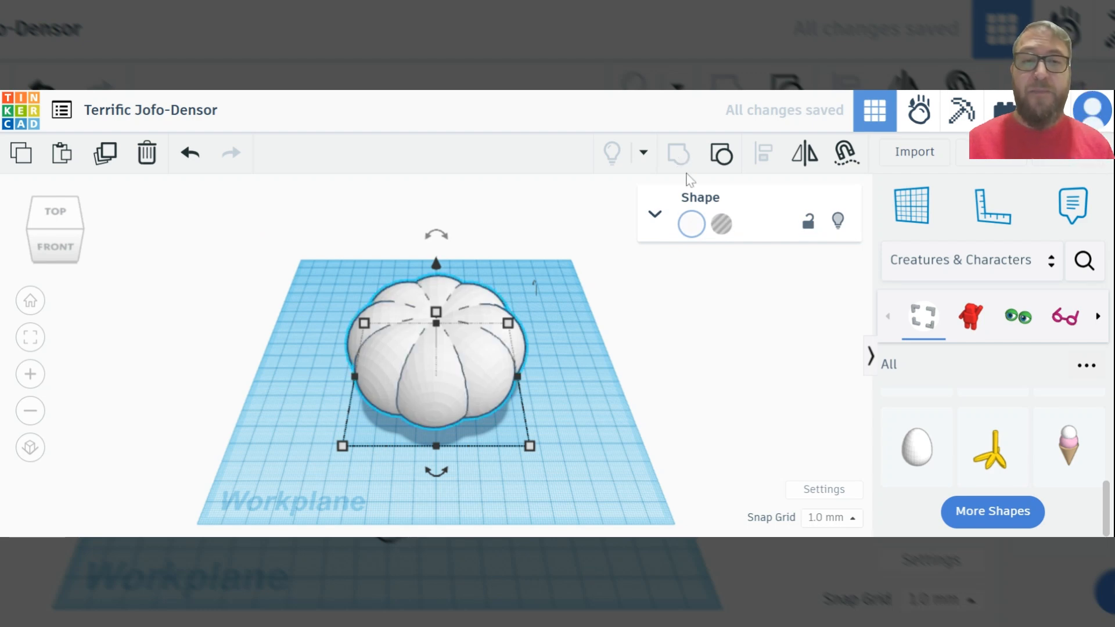
pyautogui.click(691, 225)
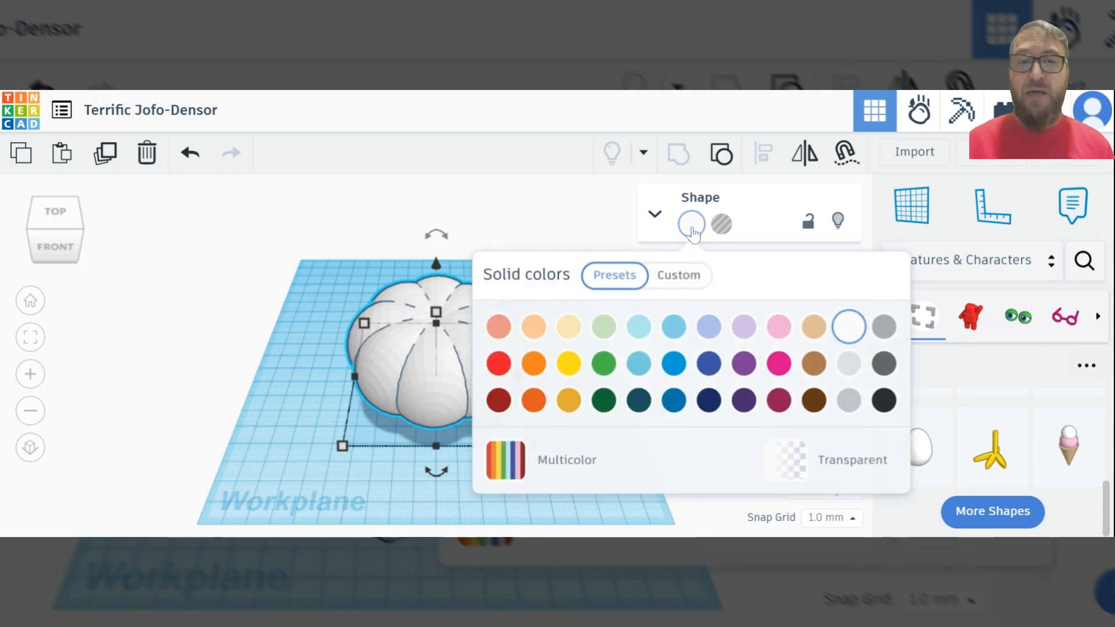
pyautogui.click(534, 366)
pyautogui.click(502, 208)
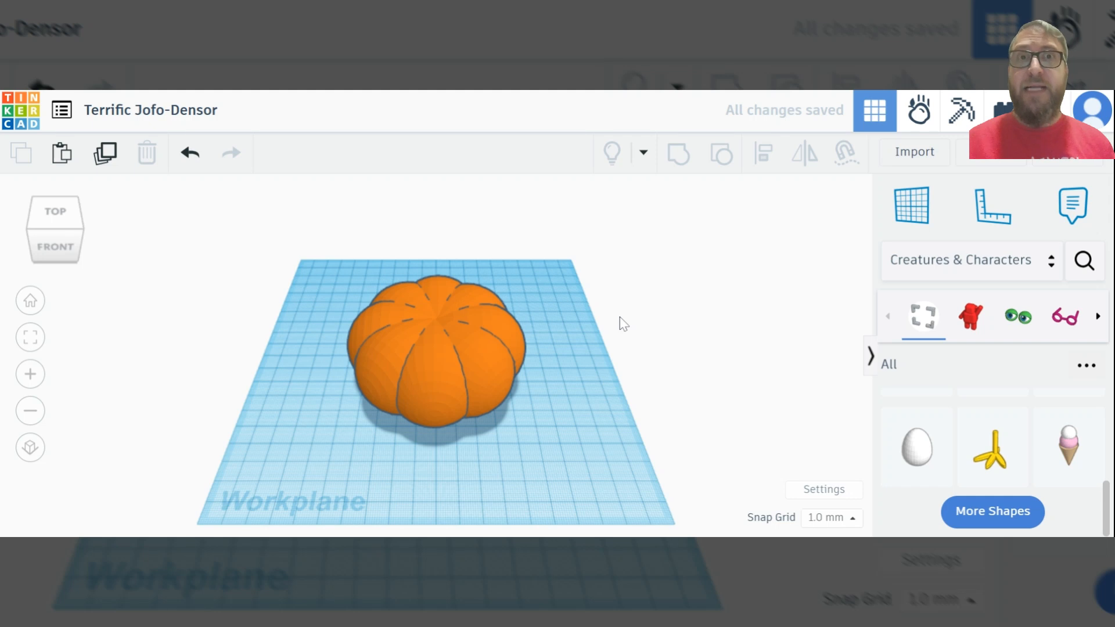
# Place a Paraboloid from Basic Shapes beside the pumpkin and flip it upside down by rotating it -180°
pyautogui.click(967, 283)
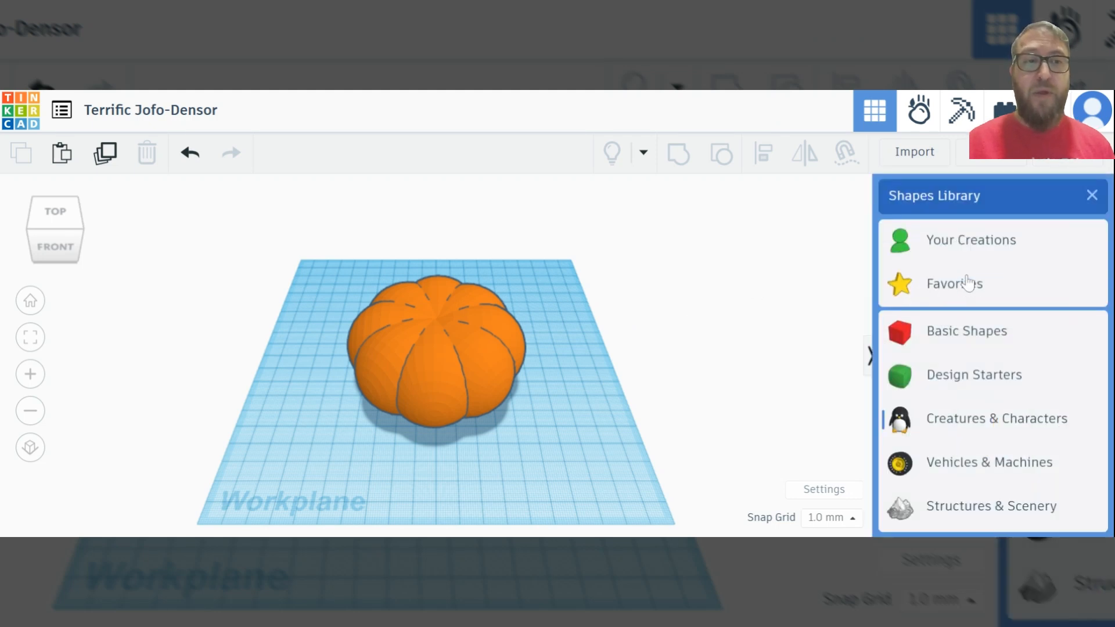
pyautogui.click(977, 330)
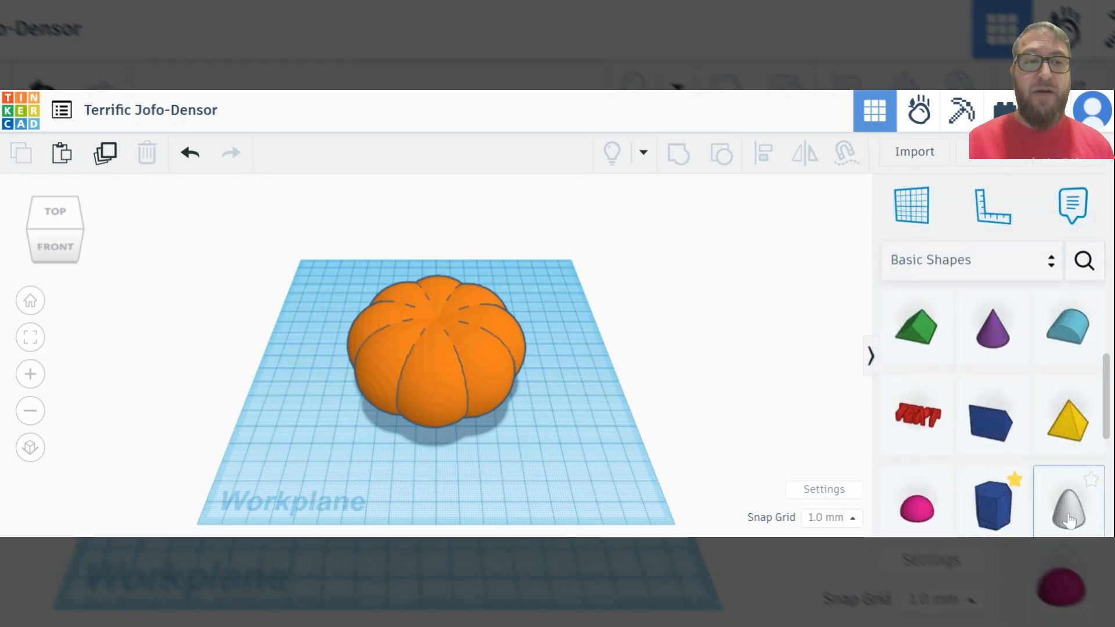
pyautogui.moveTo(1069, 520); pyautogui.dragTo(588, 417)
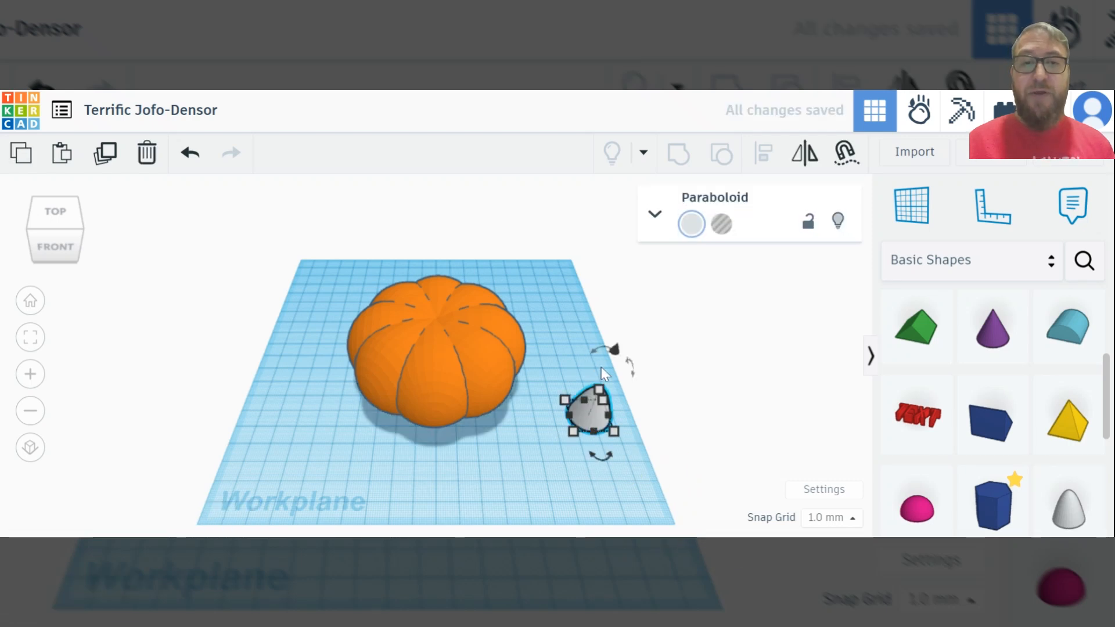
pyautogui.moveTo(593, 350); pyautogui.dragTo(571, 432)
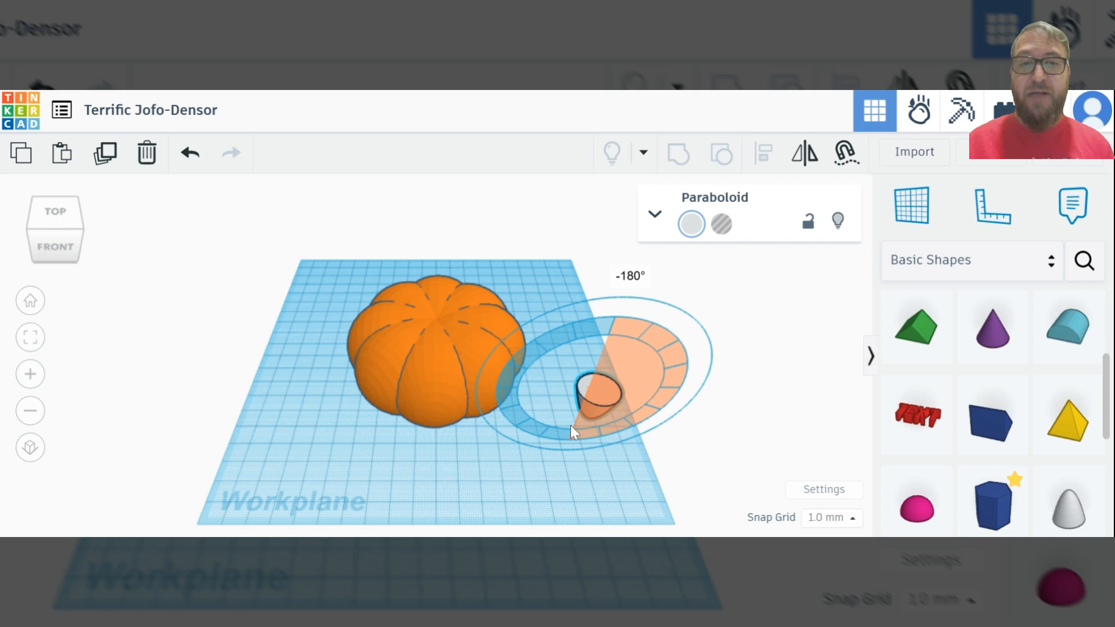
pyautogui.moveTo(572, 431); pyautogui.dragTo(572, 431)
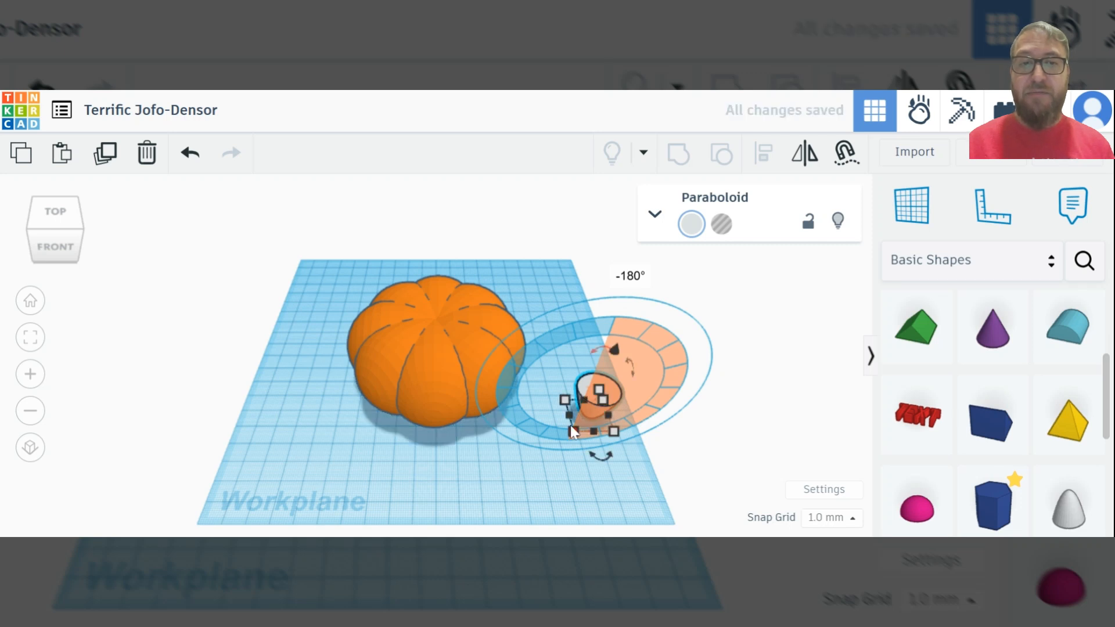
# Color the upside-down paraboloid green and raise it well above the workplane as the stem
pyautogui.click(690, 231)
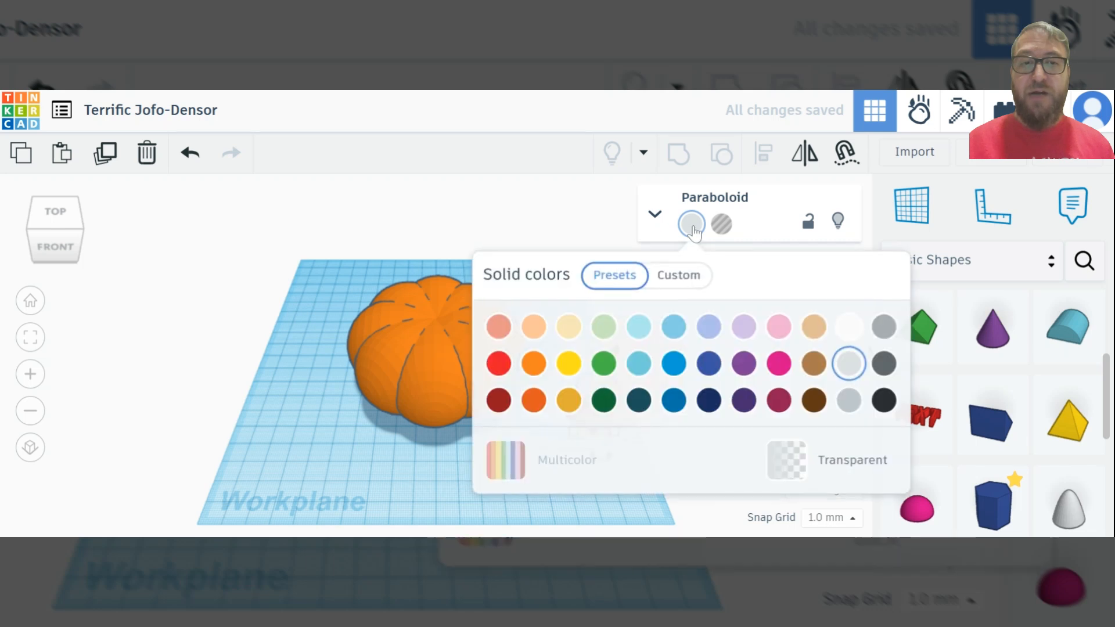
pyautogui.click(604, 365)
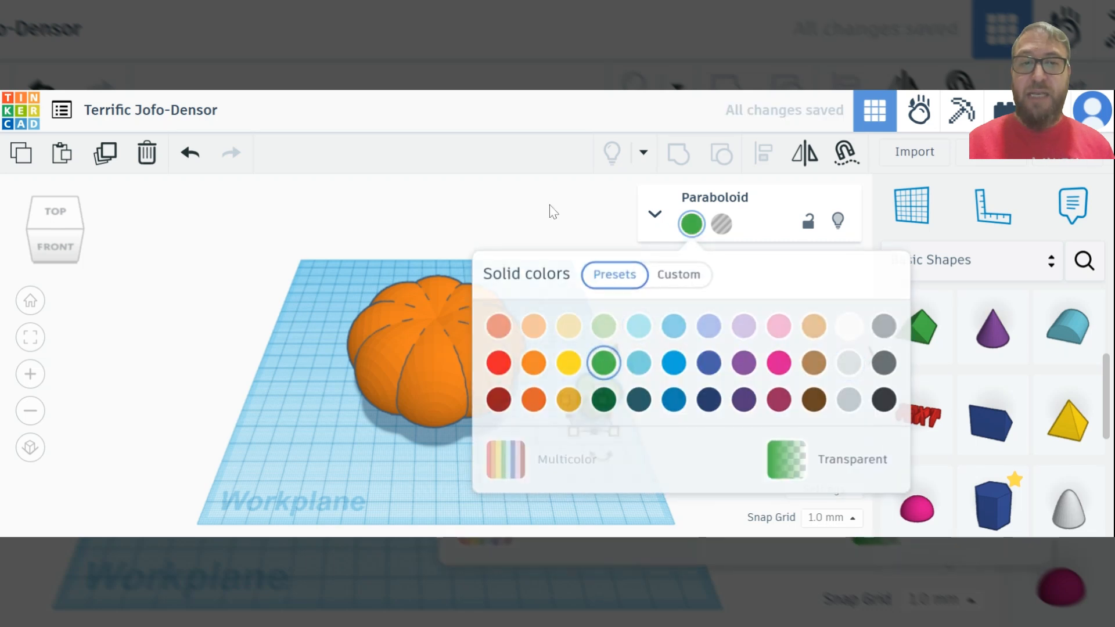
pyautogui.click(550, 211)
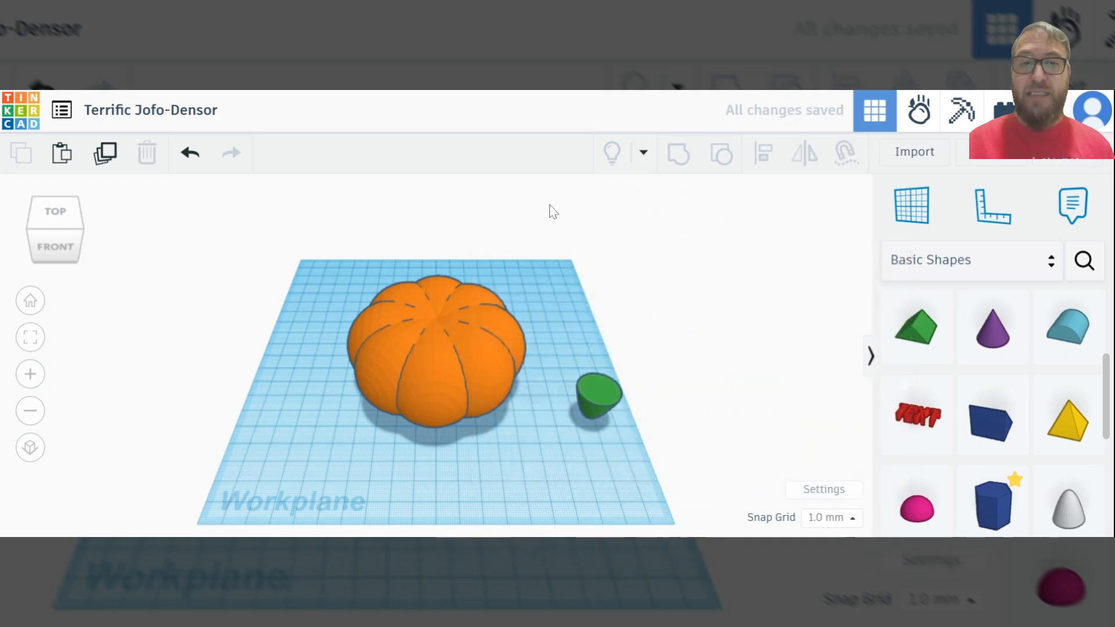
pyautogui.click(605, 396)
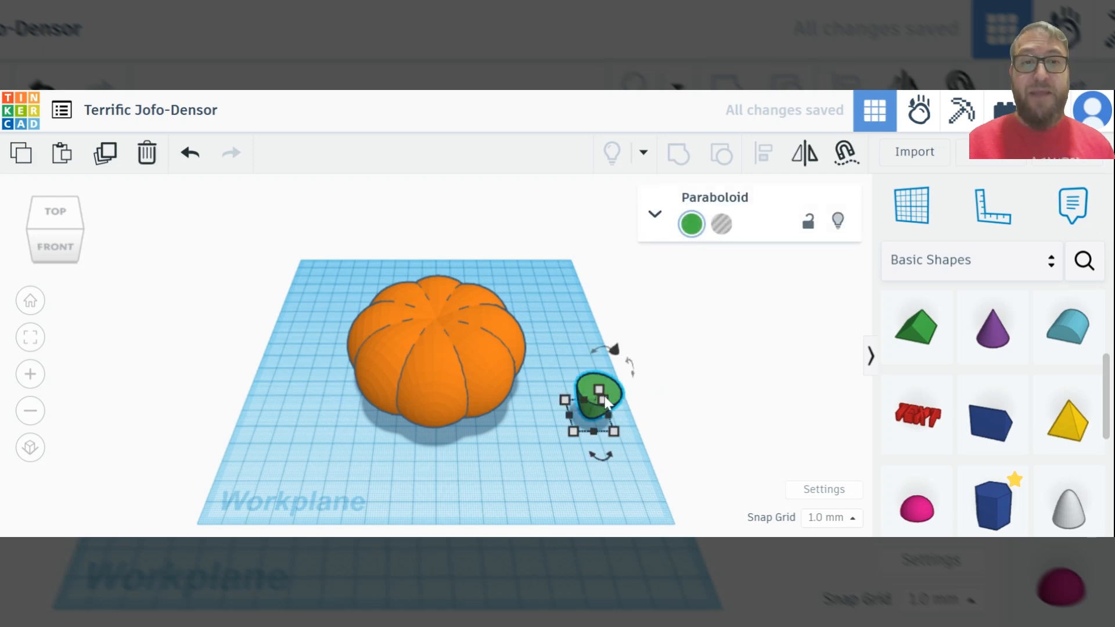
pyautogui.moveTo(616, 351); pyautogui.dragTo(617, 350)
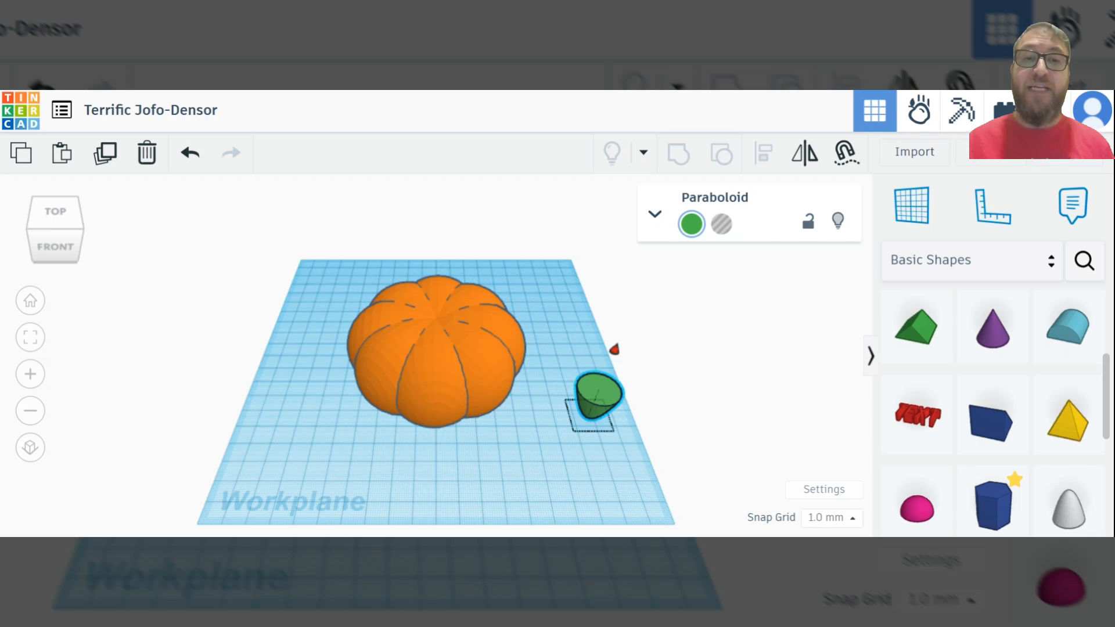
pyautogui.moveTo(614, 349); pyautogui.dragTo(632, 297)
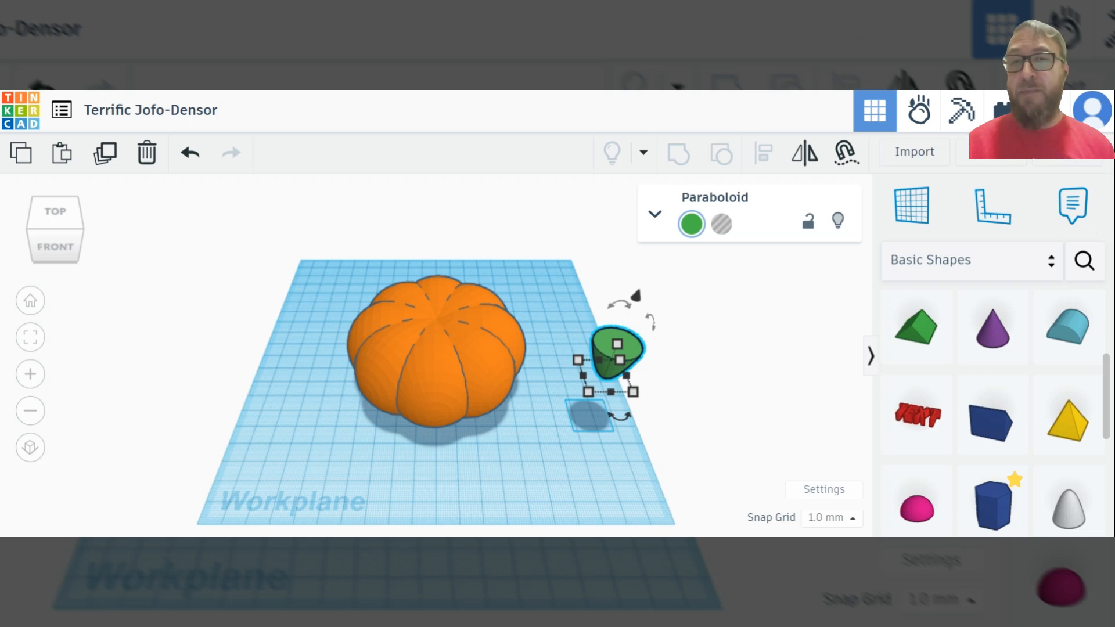
# Align the stem and the pumpkin on their centers in both horizontal directions and group them into one shape
pyautogui.moveTo(250, 230); pyautogui.dragTo(724, 493)
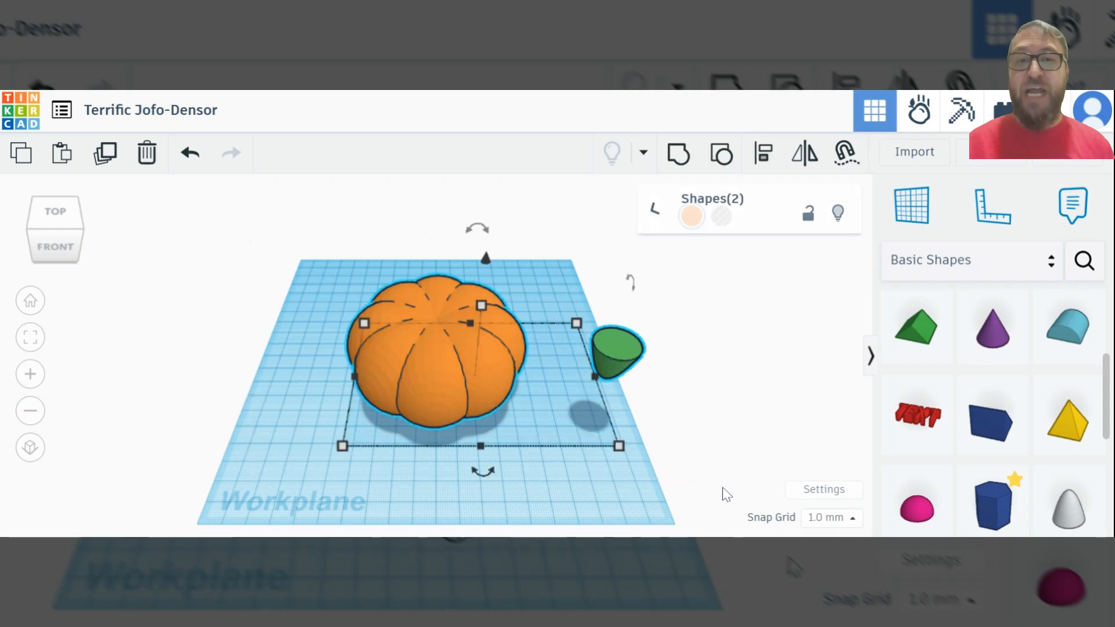
pyautogui.click(761, 161)
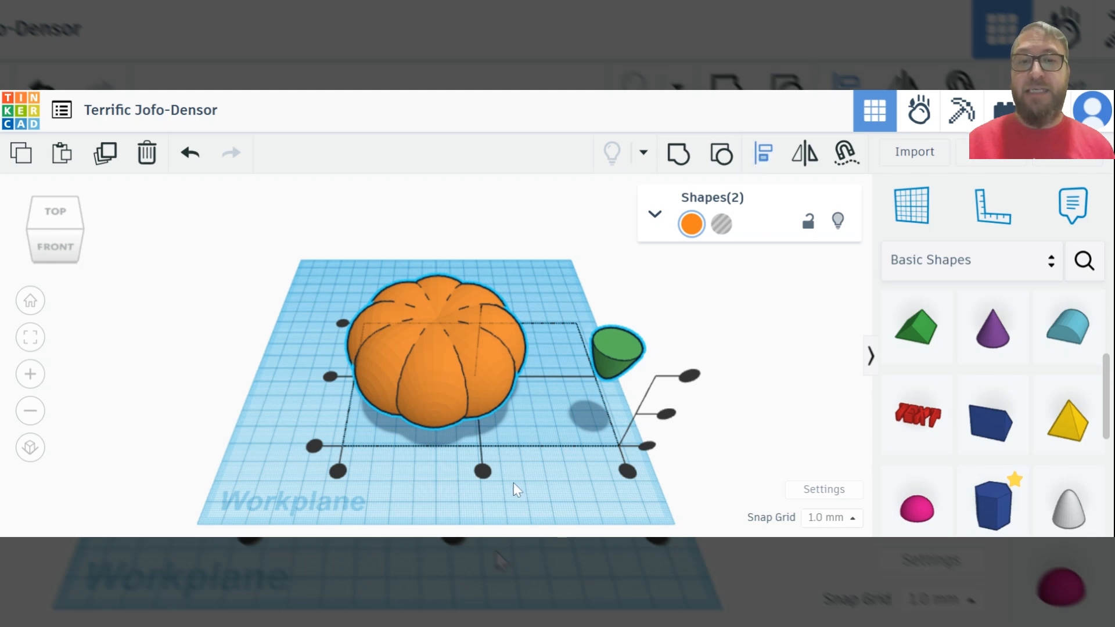
pyautogui.click(484, 481)
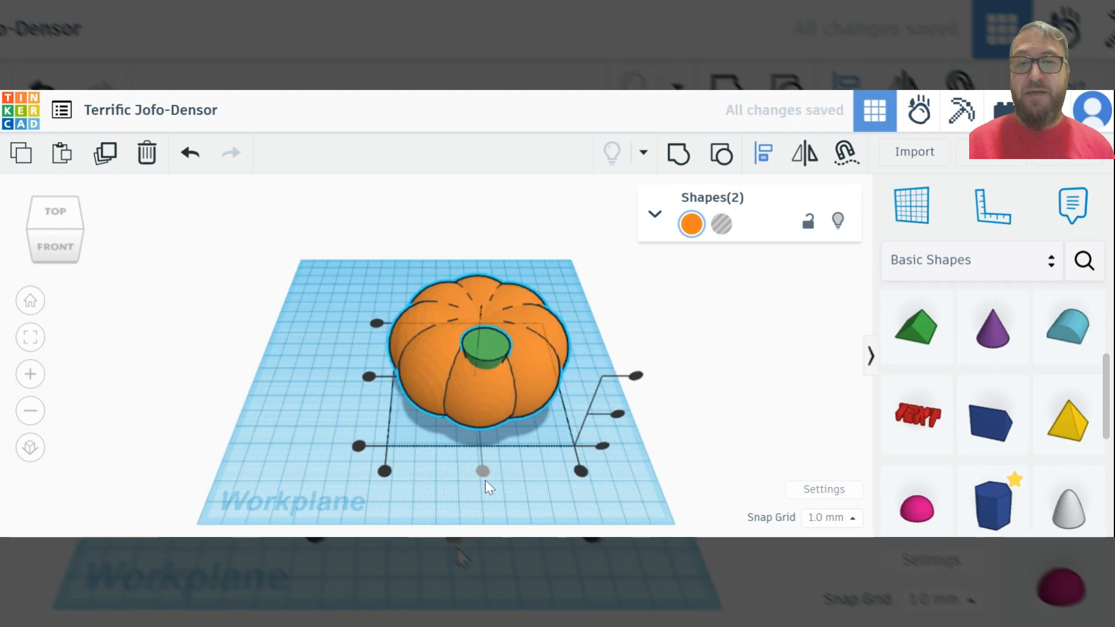
pyautogui.click(369, 377)
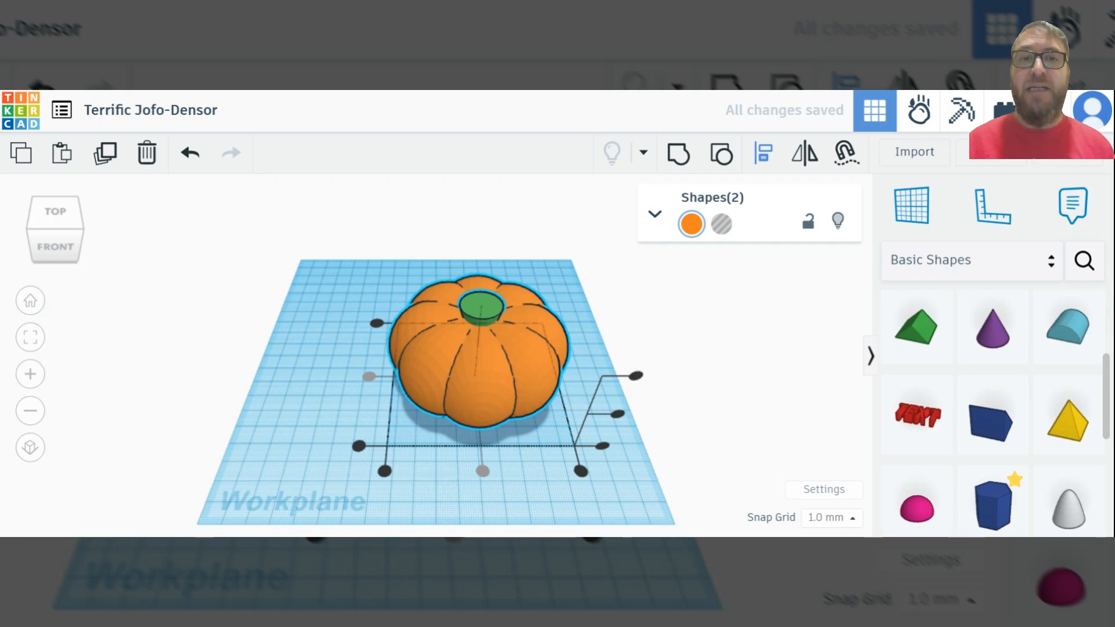
pyautogui.click(678, 154)
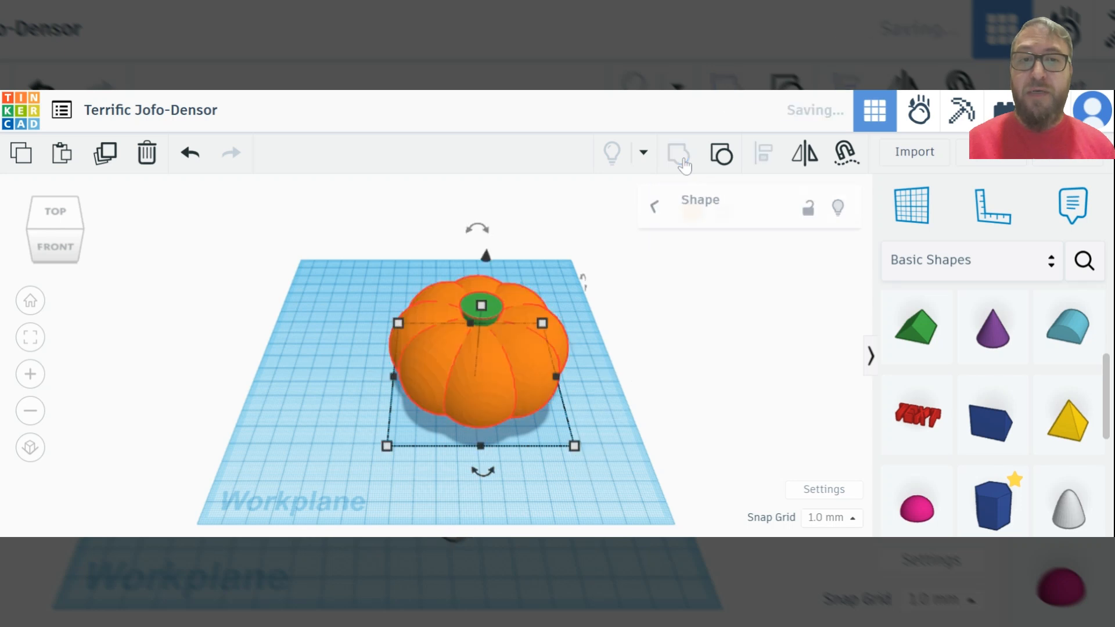
pyautogui.click(683, 166)
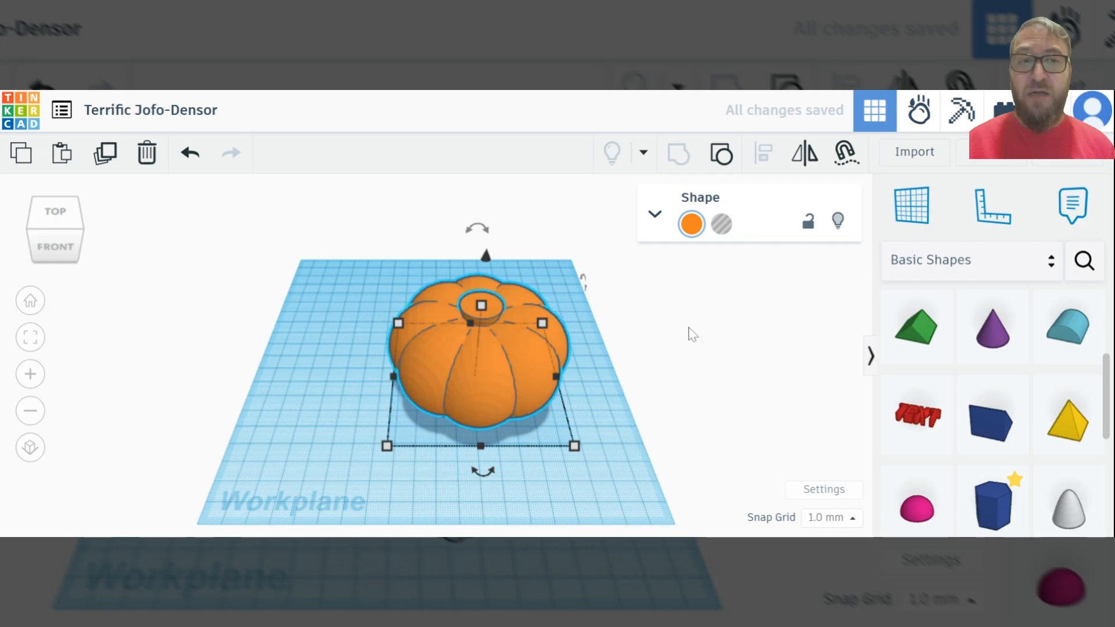
# Set the grouped pumpkin to Multicolor and move it about 22 mm left and 20.5 mm toward the back of the workplane
pyautogui.click(692, 225)
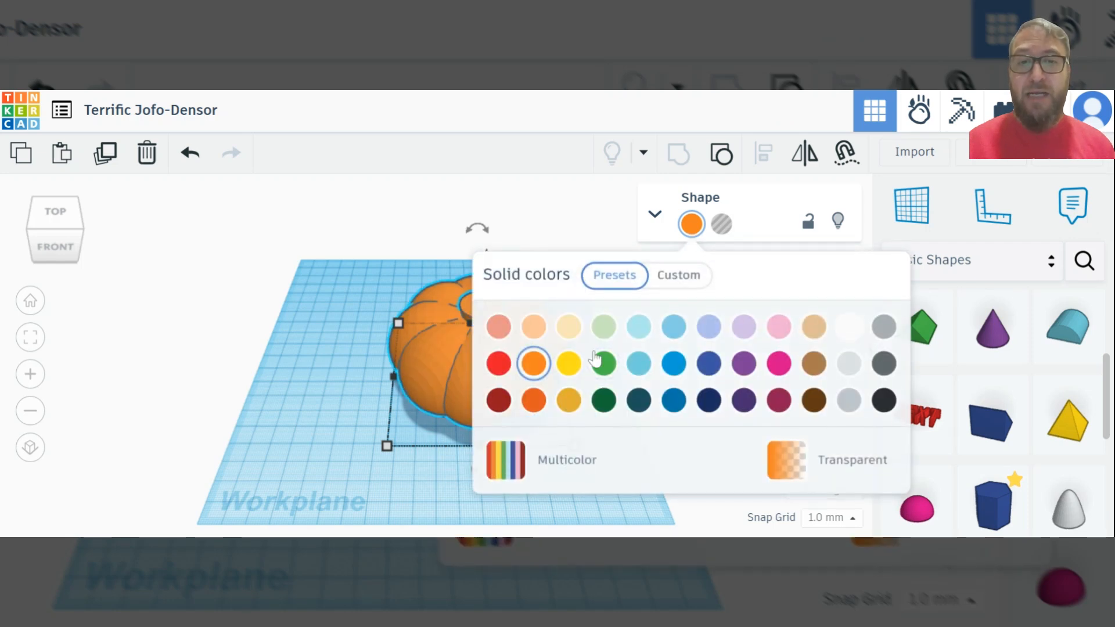
pyautogui.click(516, 464)
pyautogui.click(572, 214)
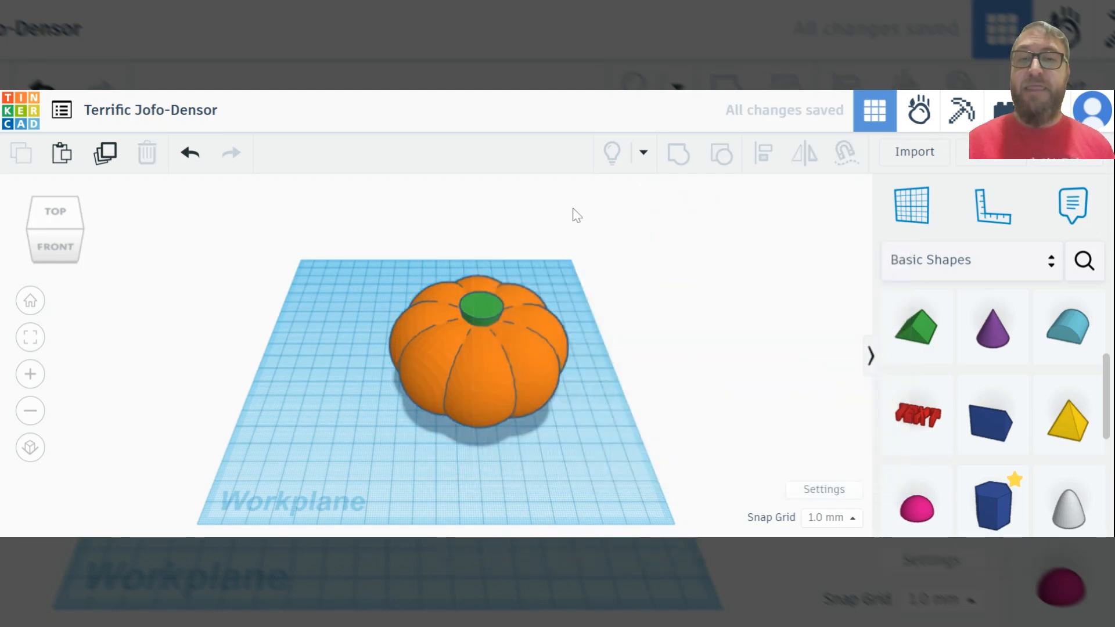
pyautogui.moveTo(464, 356); pyautogui.dragTo(424, 315)
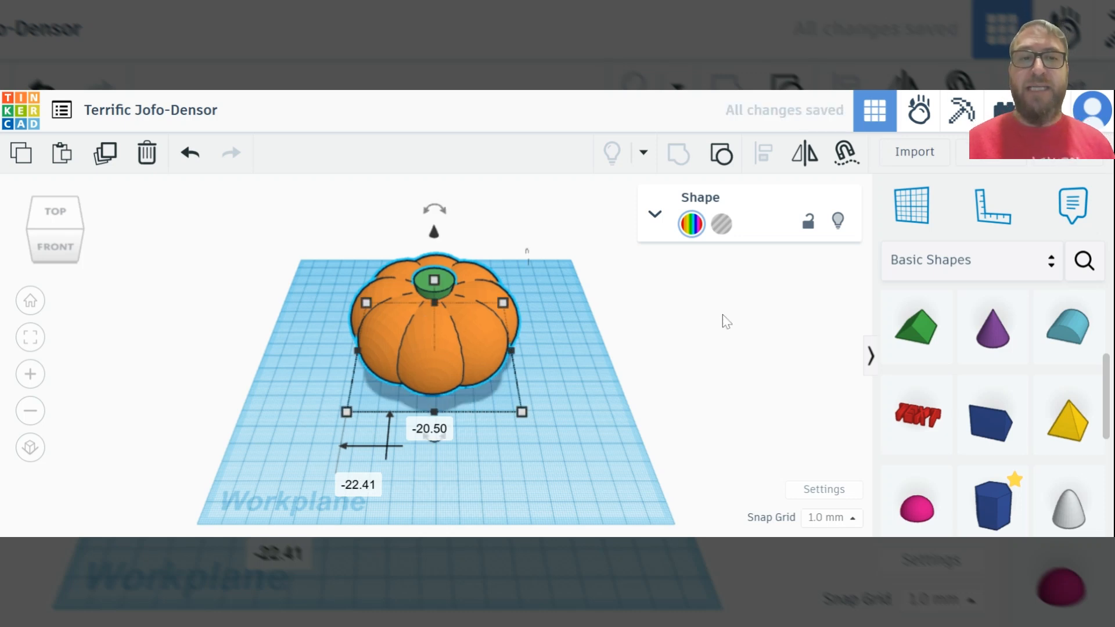
# Place a Text shape on the workplane in front of the pumpkin and change its text to RMR
pyautogui.click(910, 422)
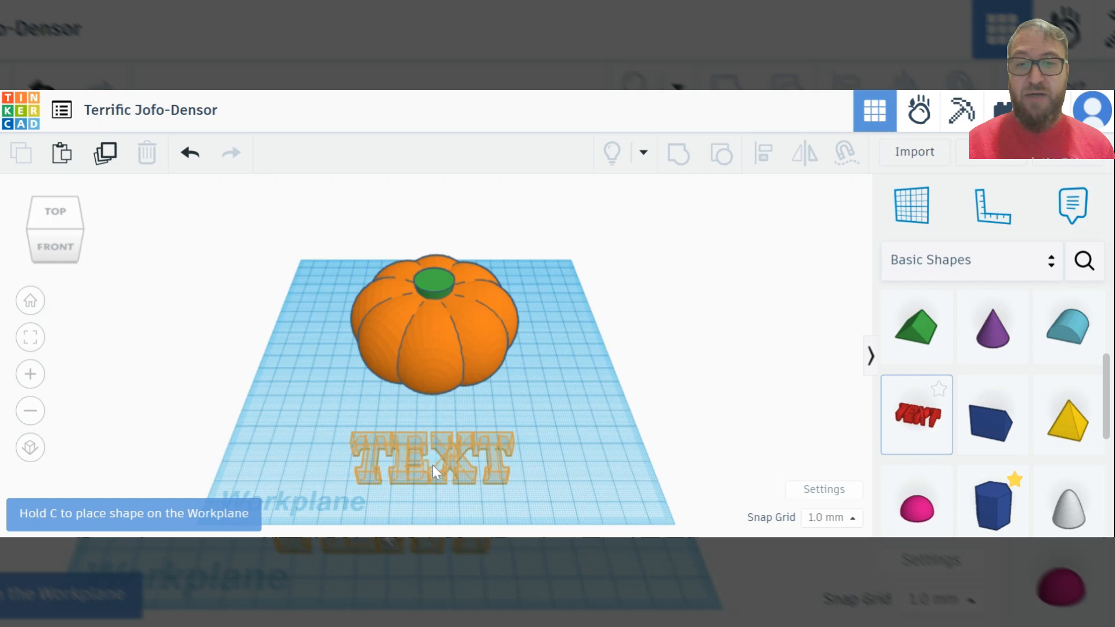
pyautogui.click(432, 463)
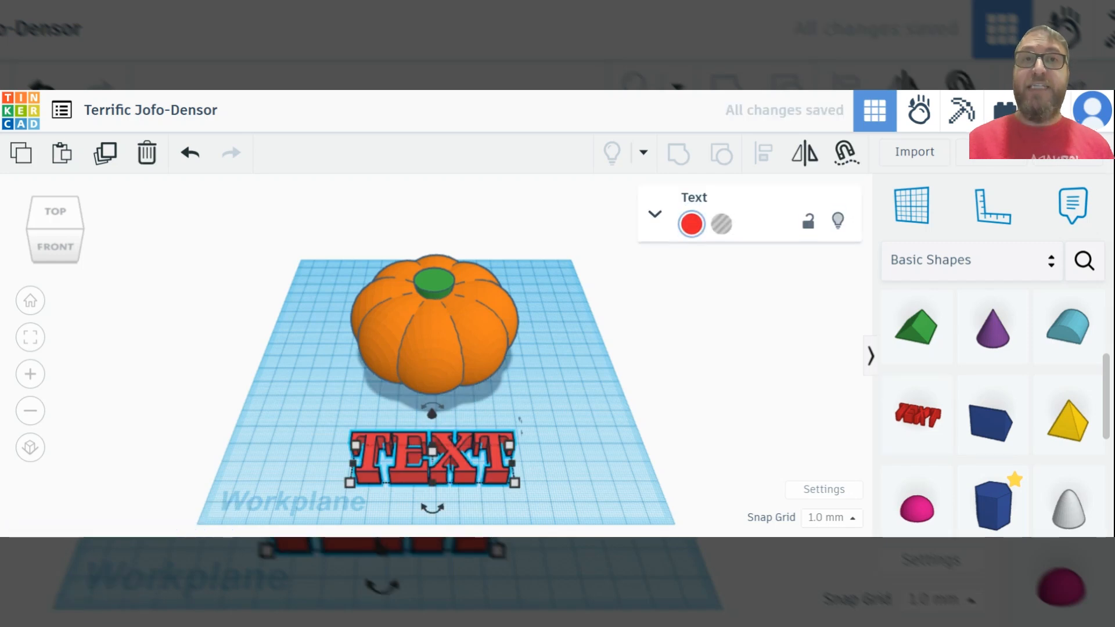
pyautogui.click(654, 215)
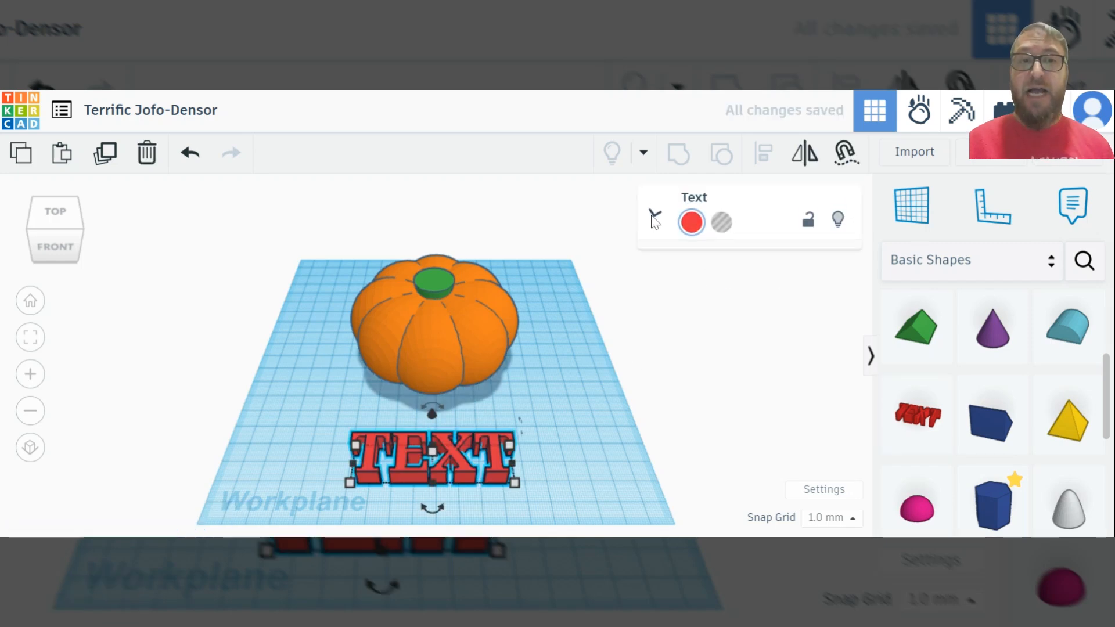
pyautogui.click(726, 360)
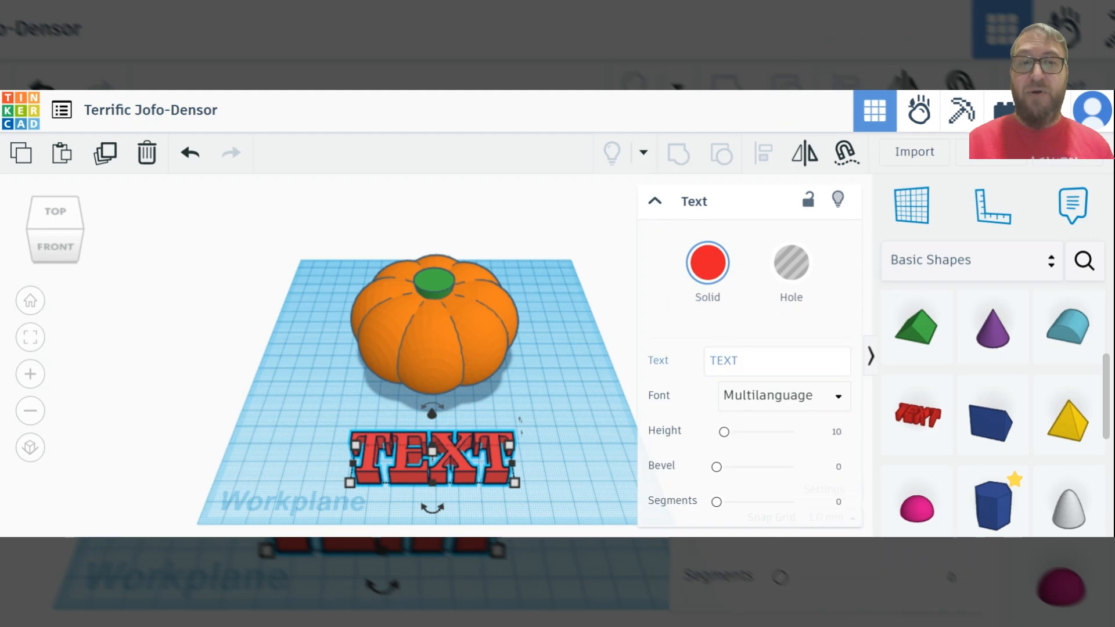
pyautogui.click(737, 361)
pyautogui.press('BackSpace')
pyautogui.press('BackSpace')
pyautogui.press('BackSpace')
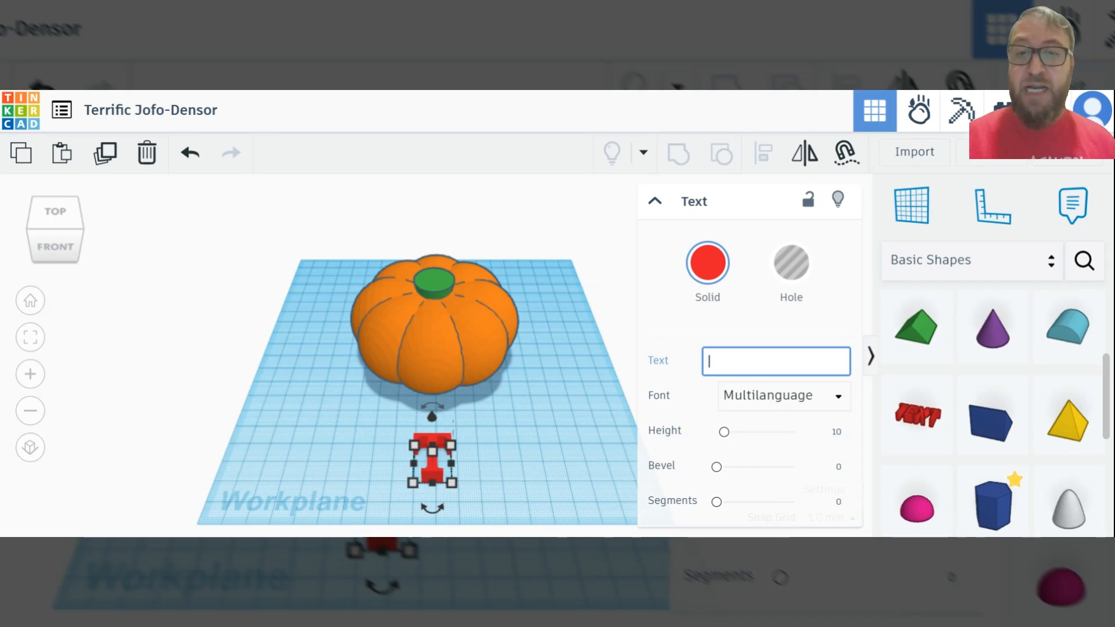
pyautogui.write('RMR')
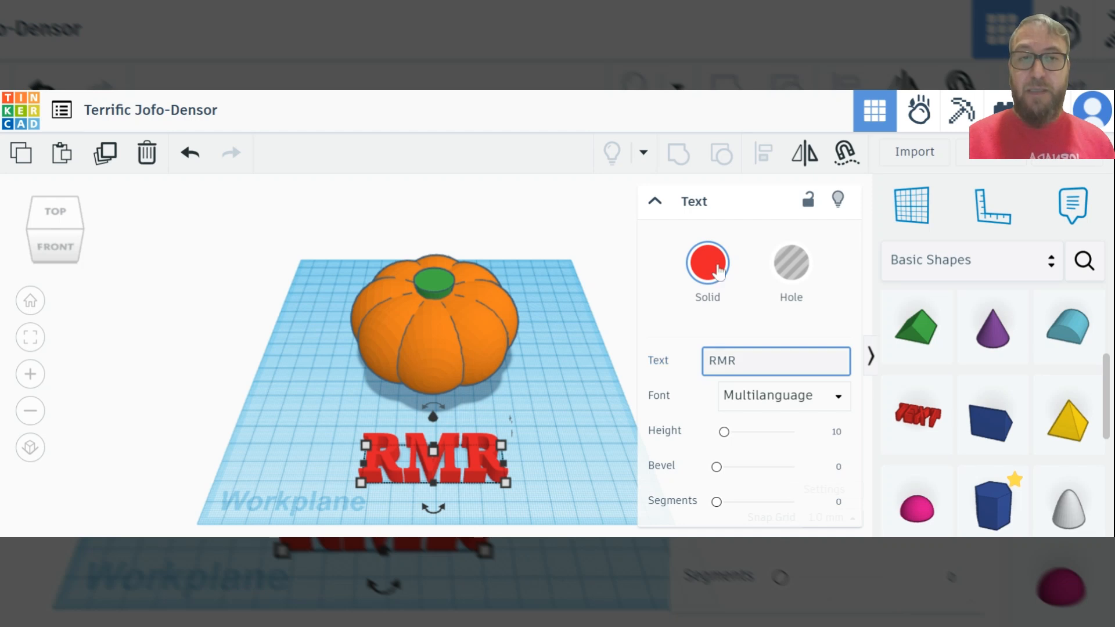
pyautogui.click(582, 314)
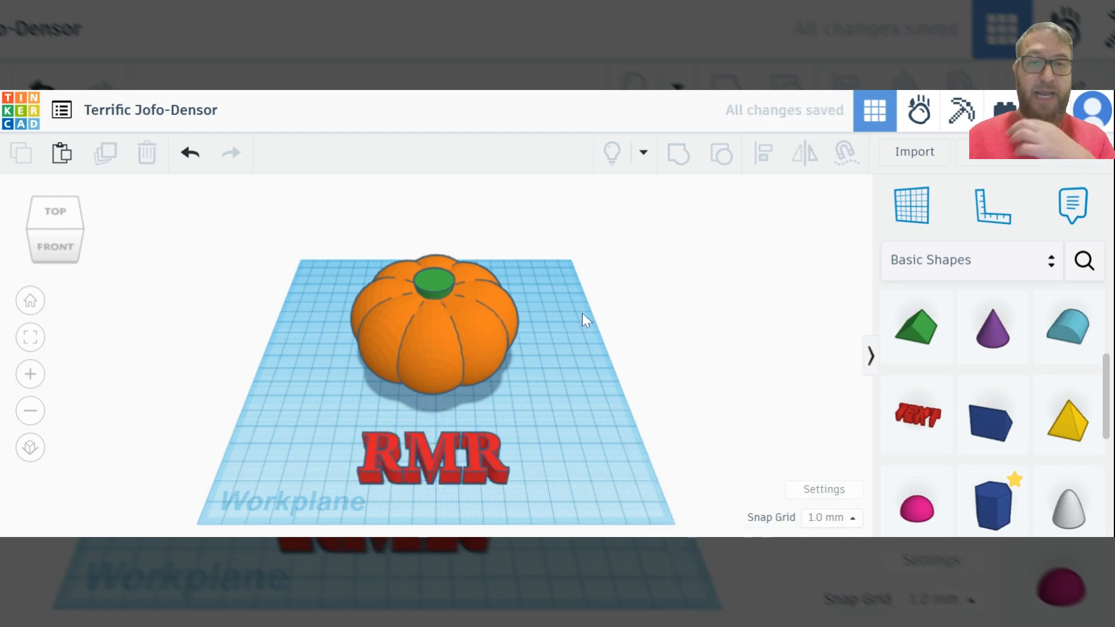
# Shrink the RMR text to about 49 by 15 mm and move it close to the front of the pumpkin
pyautogui.click(502, 475)
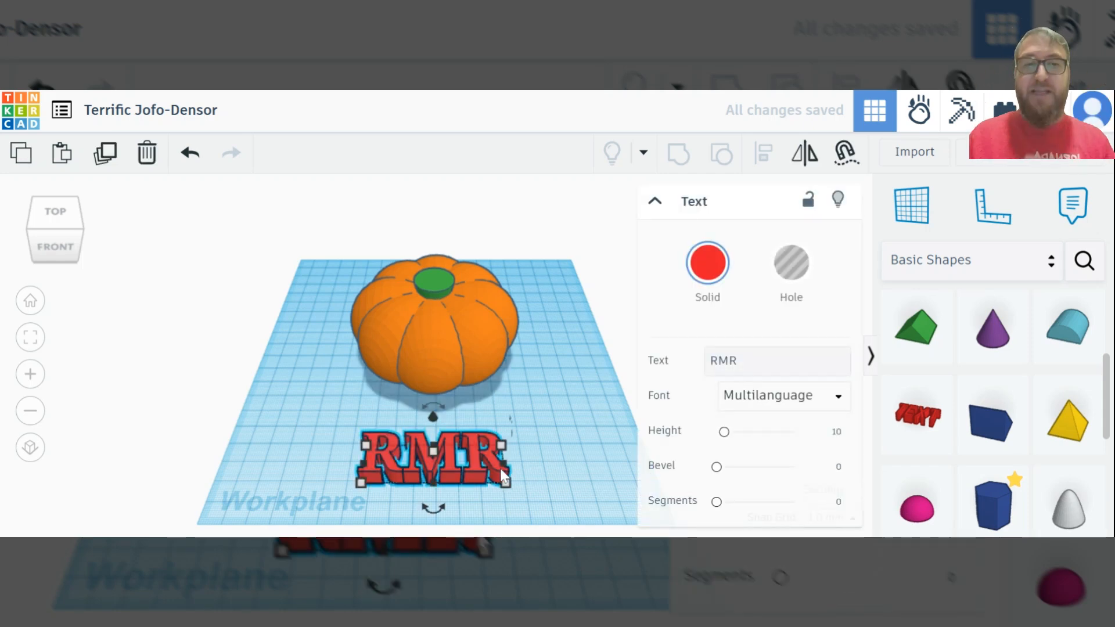
pyautogui.click(663, 214)
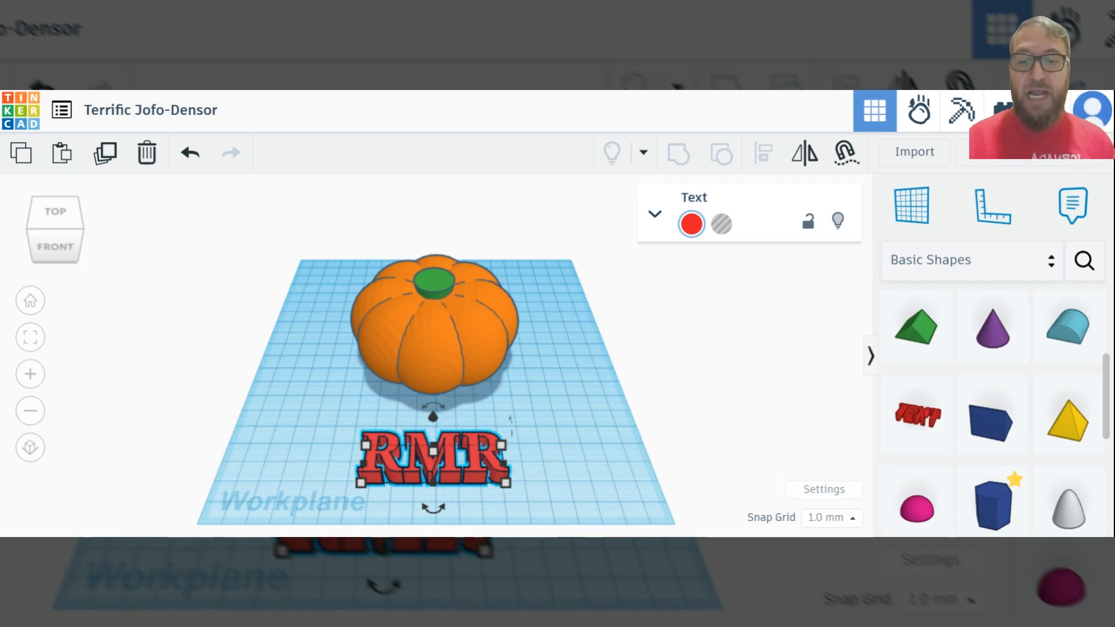
pyautogui.moveTo(505, 482); pyautogui.dragTo(460, 446)
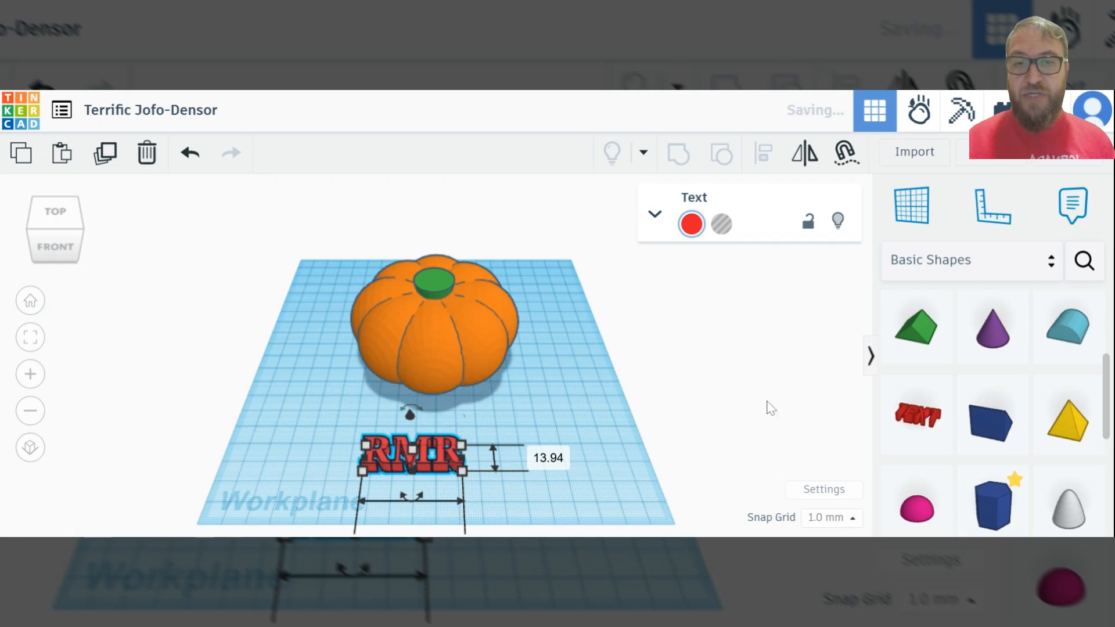
pyautogui.moveTo(440, 454); pyautogui.dragTo(451, 434)
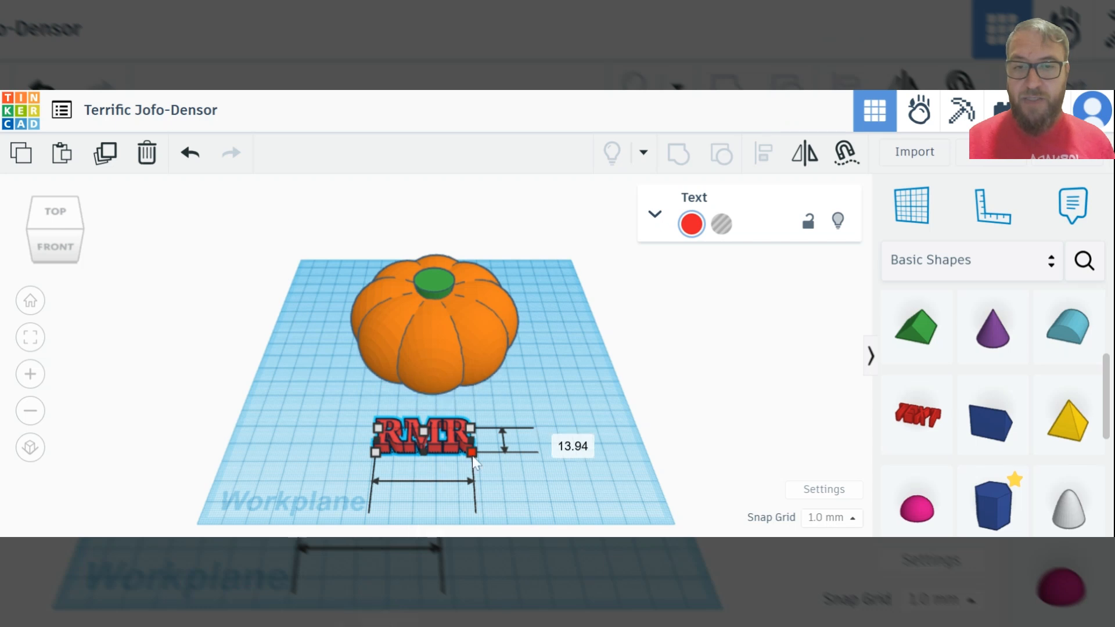
pyautogui.click(453, 439)
pyautogui.moveTo(453, 440); pyautogui.dragTo(451, 426)
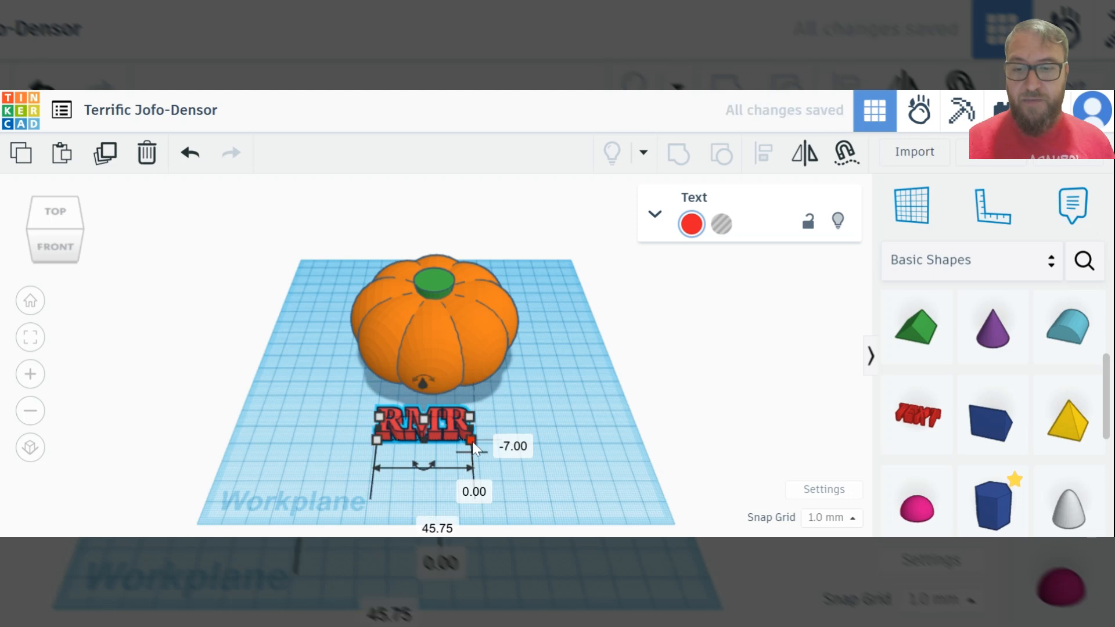
pyautogui.moveTo(472, 440); pyautogui.dragTo(468, 442)
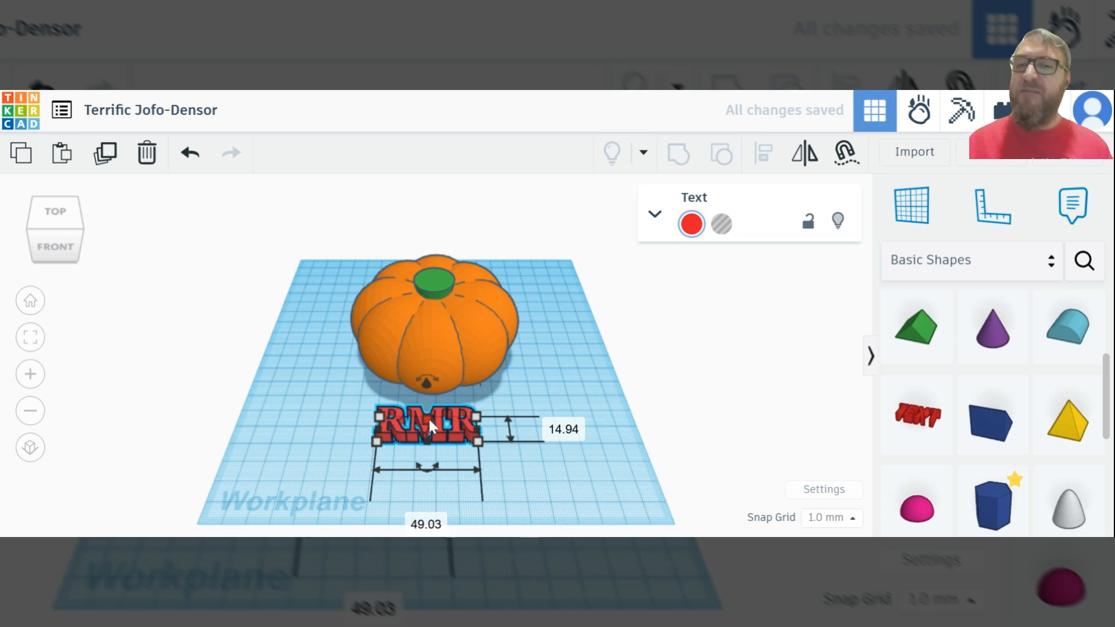
# Stretch the RMR text to a height of 68 mm and raise it 20 mm above the workplane
pyautogui.moveTo(428, 420); pyautogui.dragTo(426, 325)
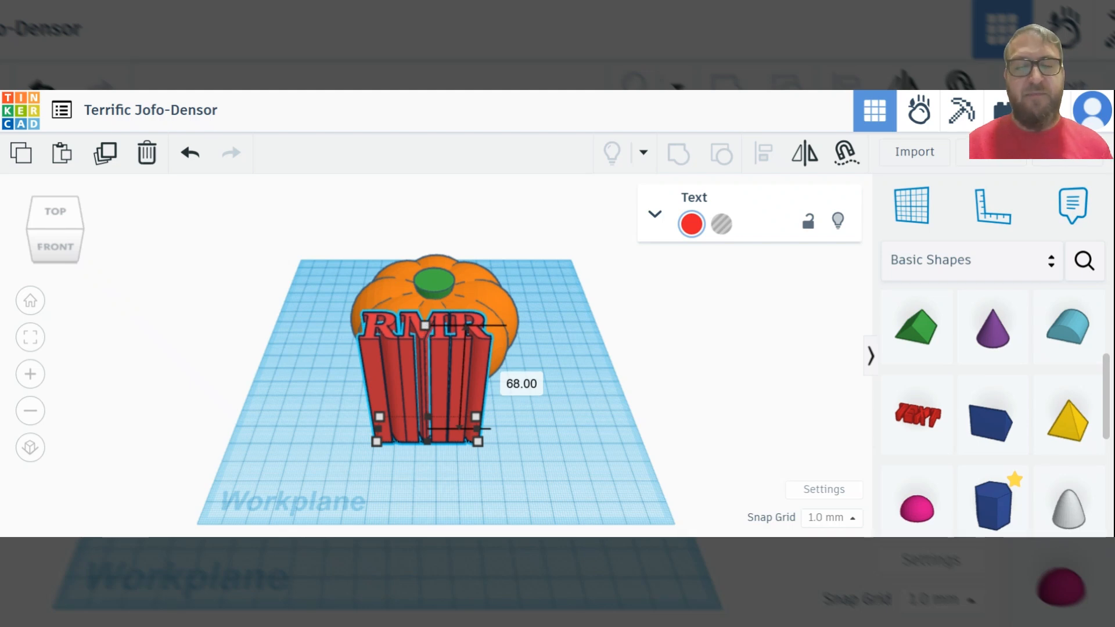
pyautogui.moveTo(426, 325); pyautogui.dragTo(427, 329)
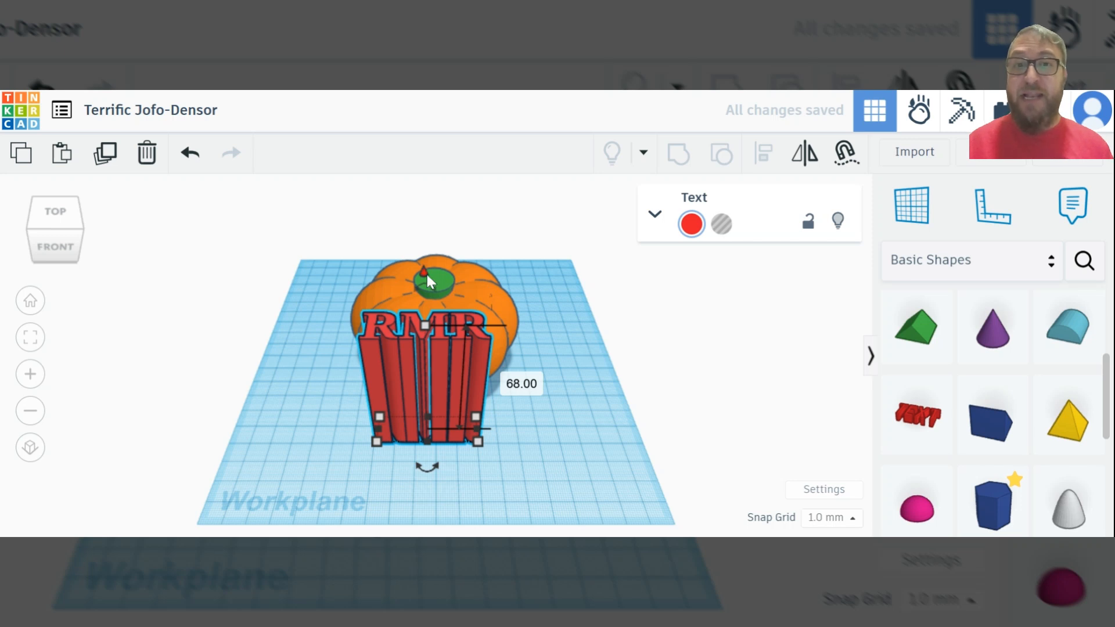
pyautogui.moveTo(423, 273); pyautogui.dragTo(423, 222)
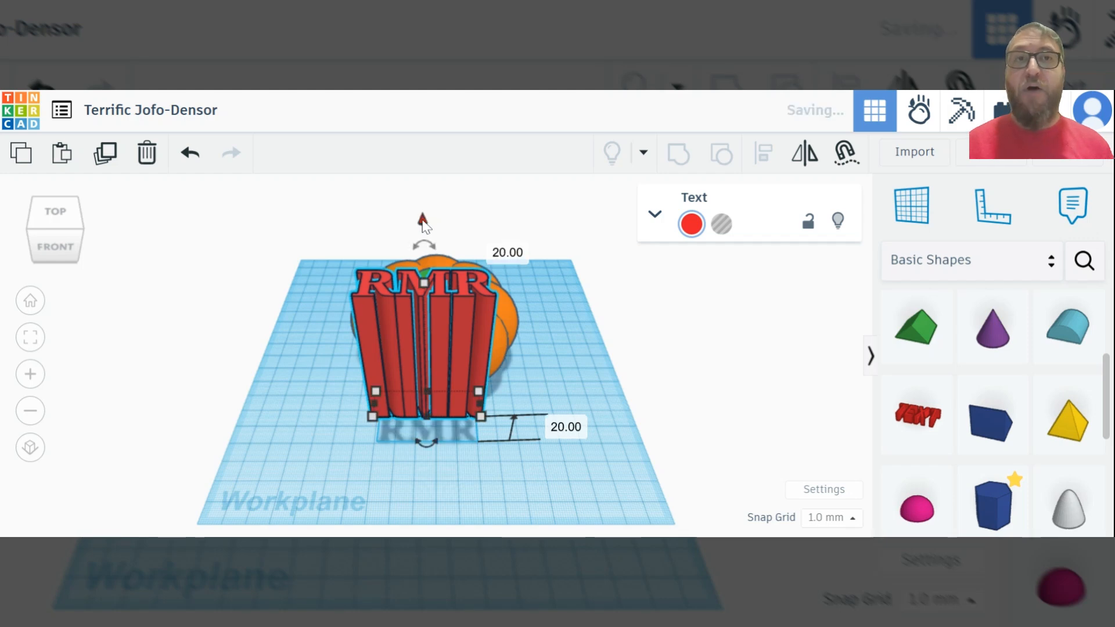
# Turn the RMR text into a hole and move it about 75 mm back over the pumpkin, behind the stem
pyautogui.click(722, 224)
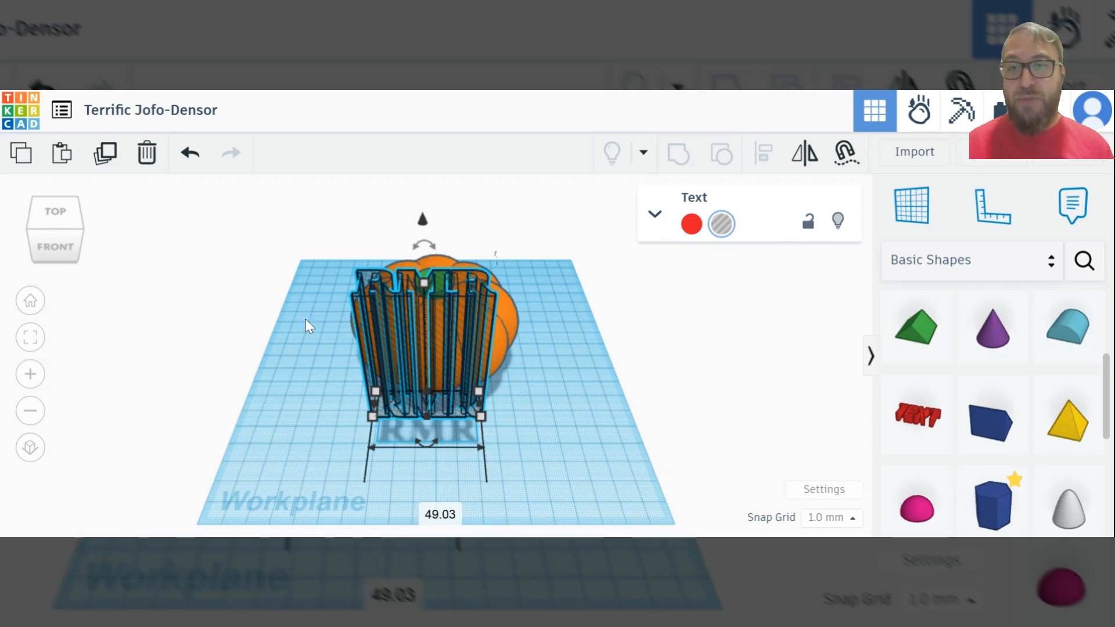
pyautogui.click(51, 217)
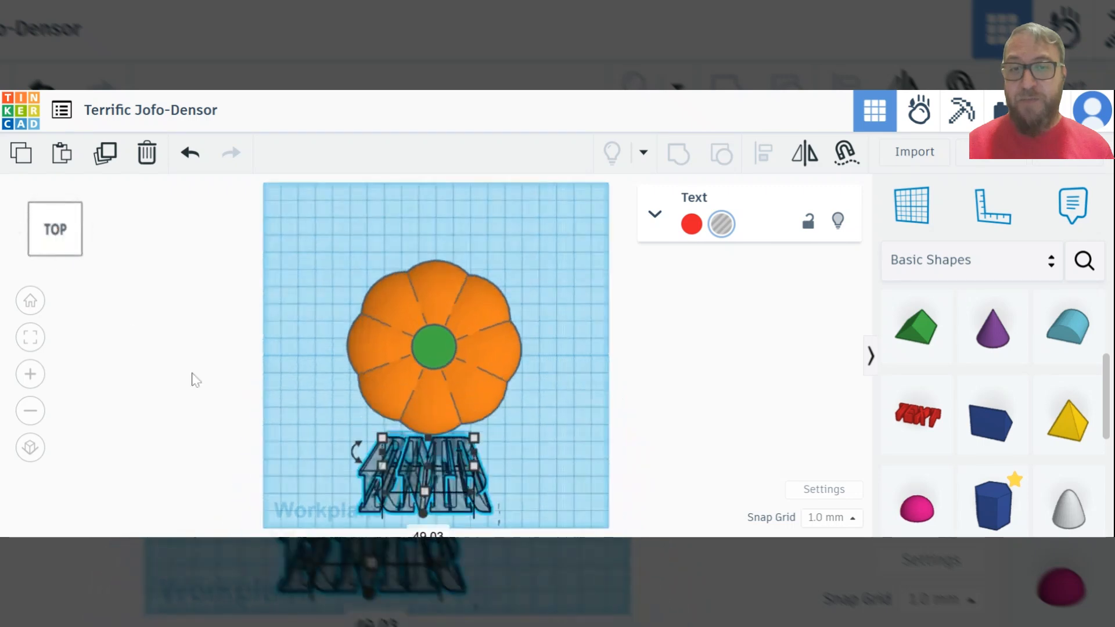
pyautogui.moveTo(459, 494); pyautogui.dragTo(472, 298)
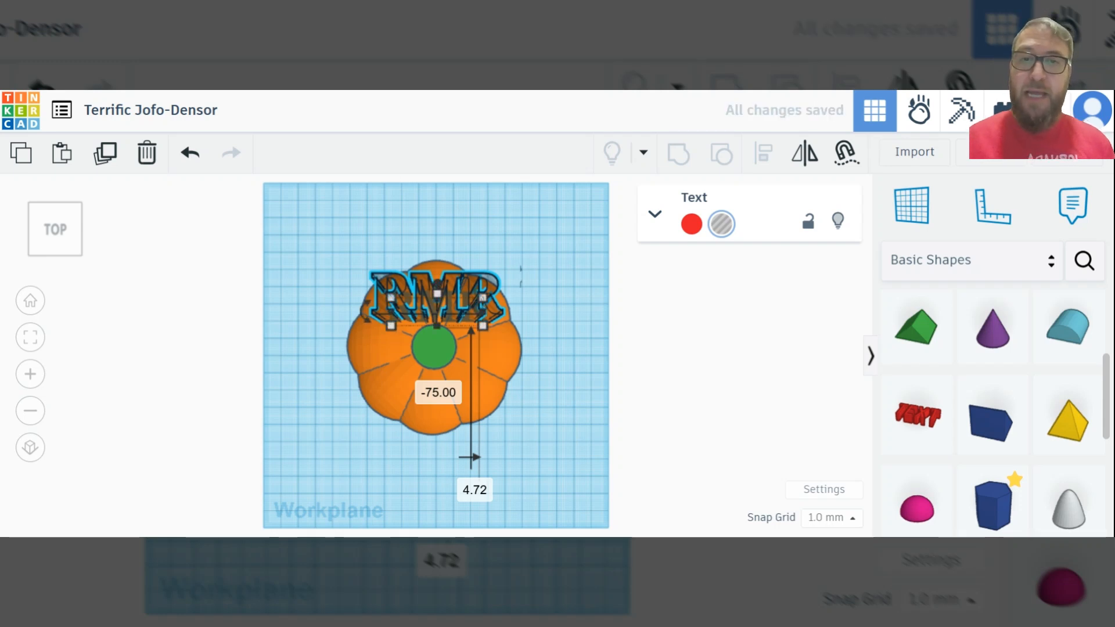
# Group the RMR text hole with the pumpkin to cut the letters into its top, and inspect the engraving up close
pyautogui.moveTo(265, 192); pyautogui.dragTo(606, 517)
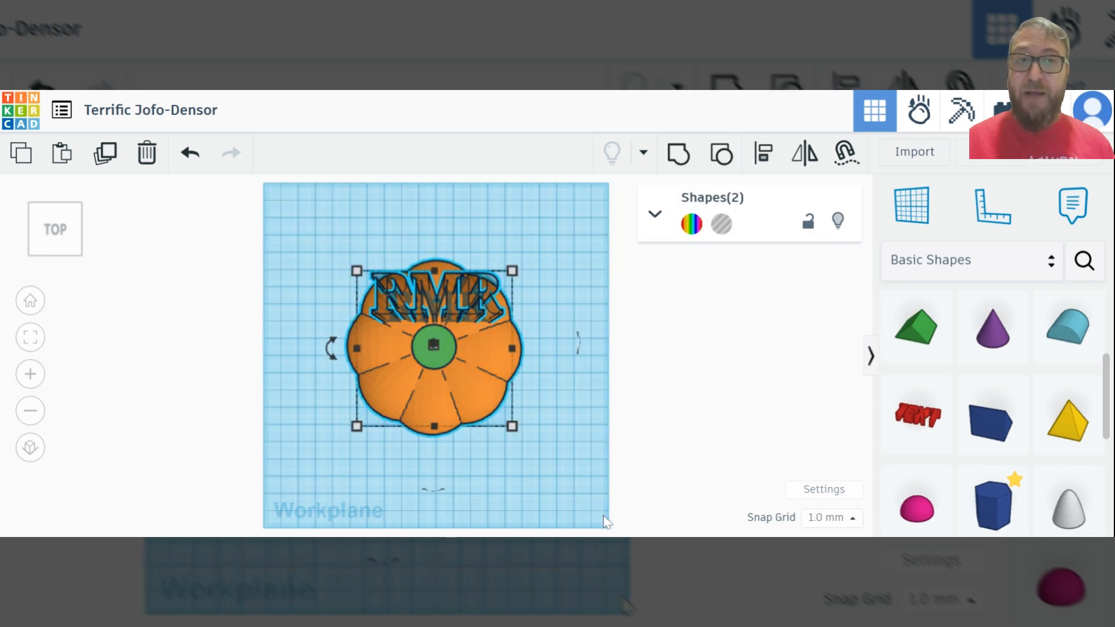
pyautogui.click(678, 163)
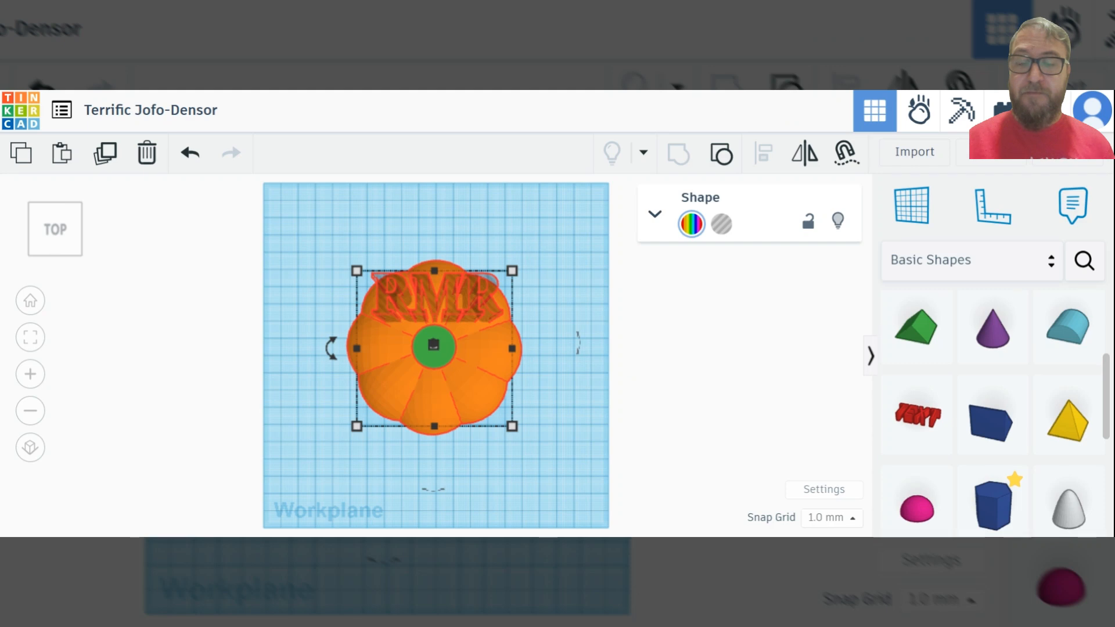
pyautogui.moveTo(629, 389); pyautogui.dragTo(610, 428, button='right')
pyautogui.click(493, 360)
pyautogui.scroll(5, 440, 329)
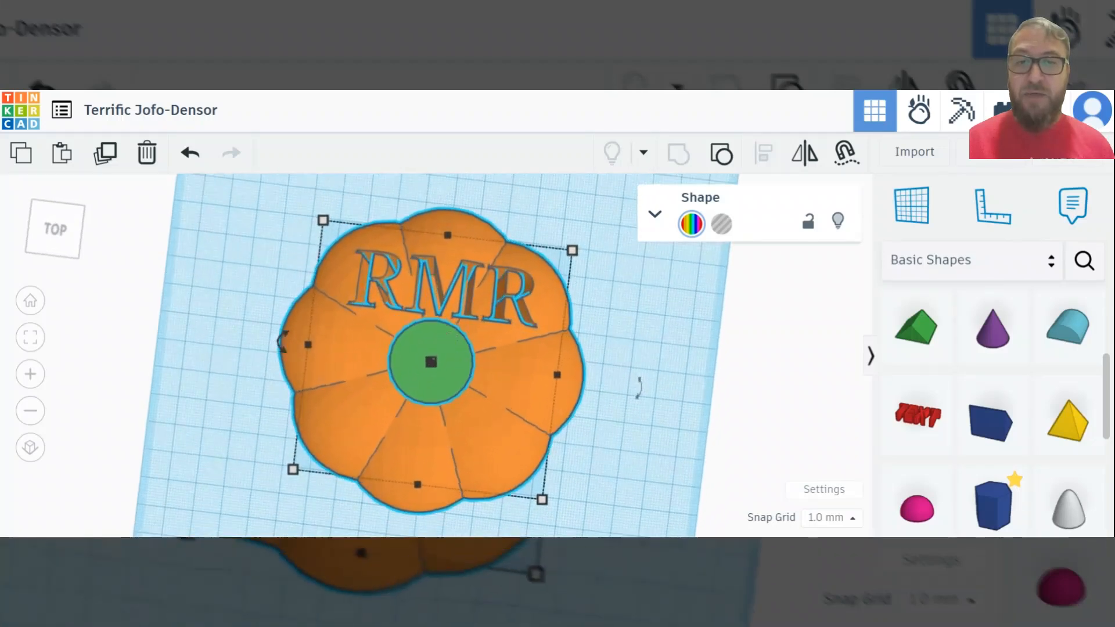
pyautogui.scroll(2, 441, 329)
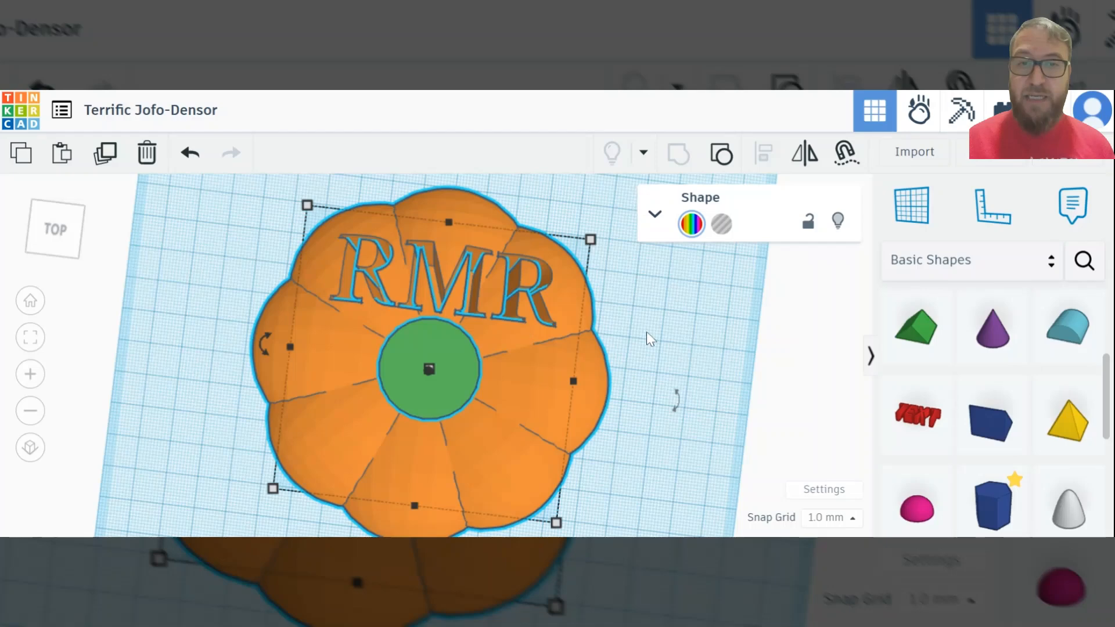
pyautogui.moveTo(649, 333); pyautogui.dragTo(667, 403, button='right')
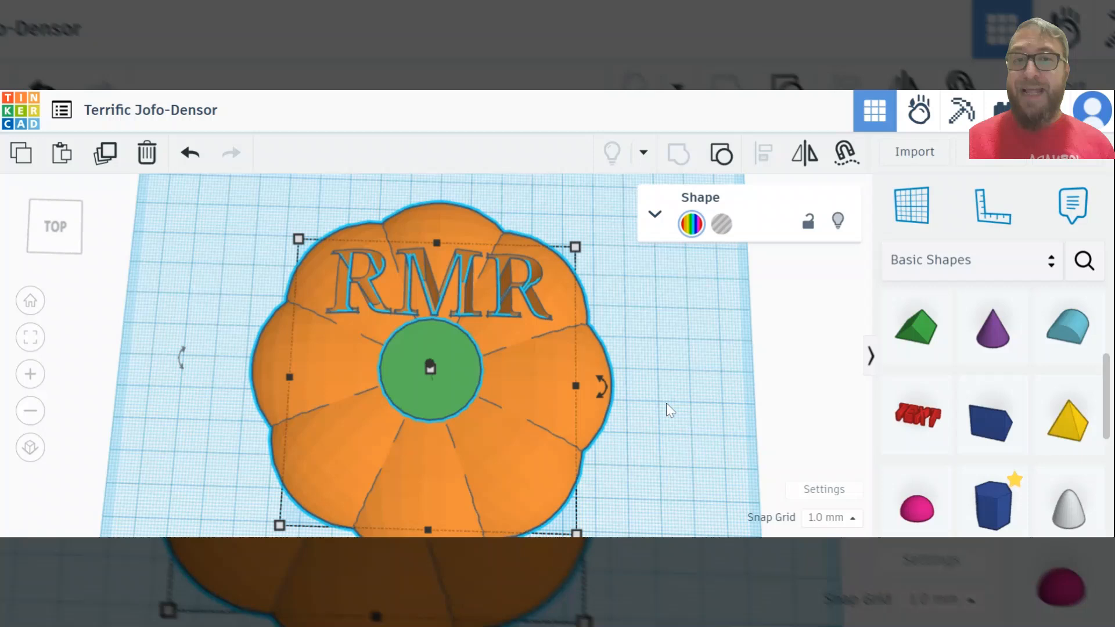
pyautogui.scroll(-4, 666, 403)
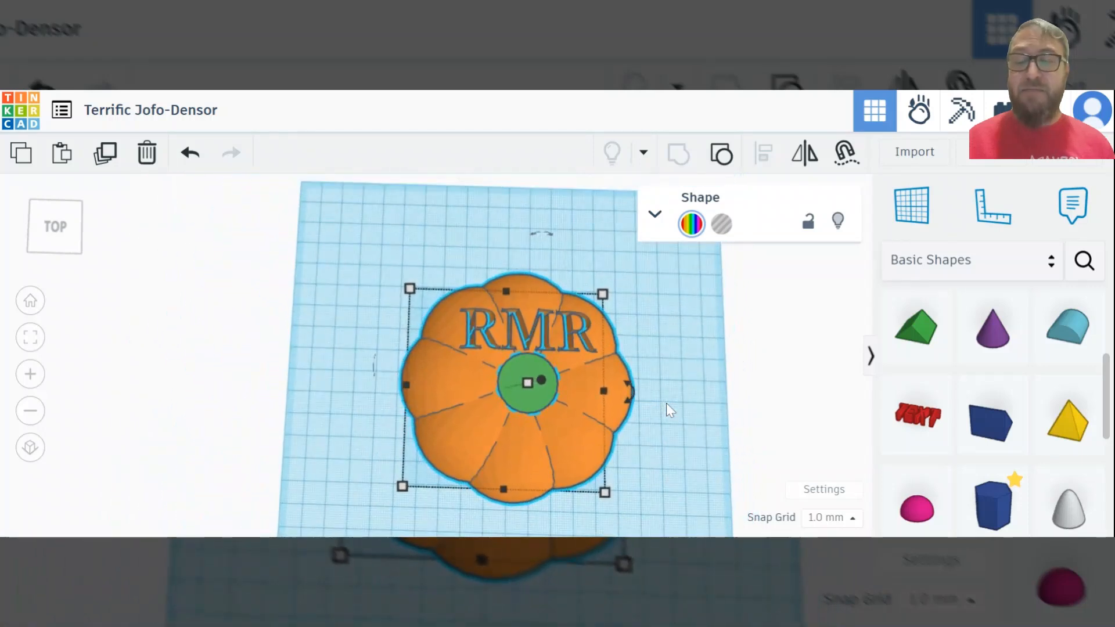
# Rename the design as PUMPKIN NAME1 NAME2
pyautogui.click(177, 111)
pyautogui.write('PUM')
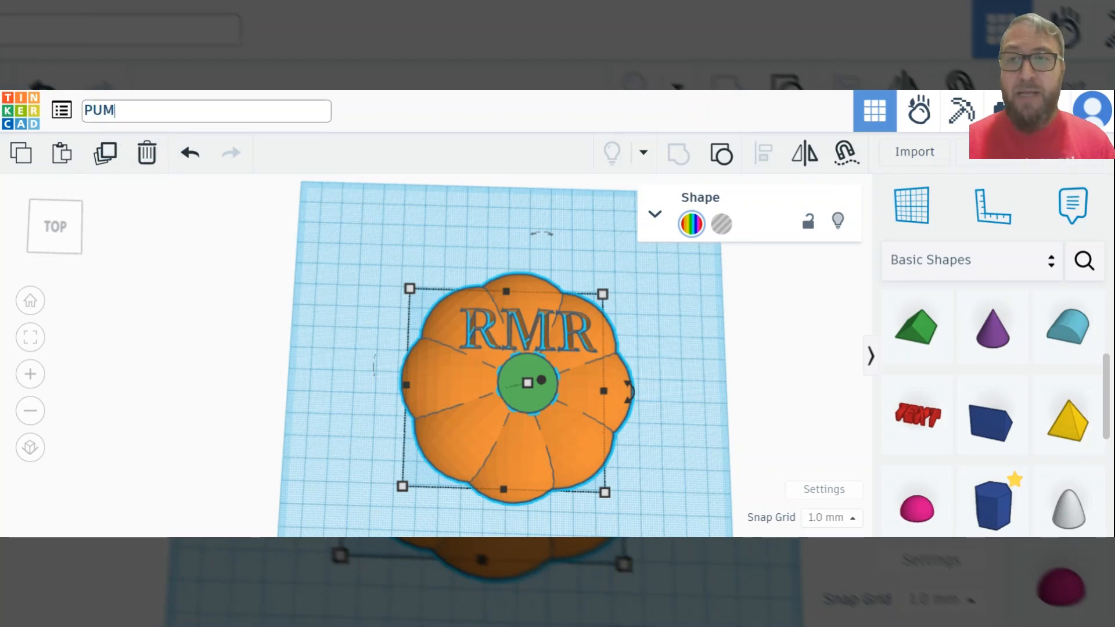
pyautogui.write('PKN')
pyautogui.write('IN')
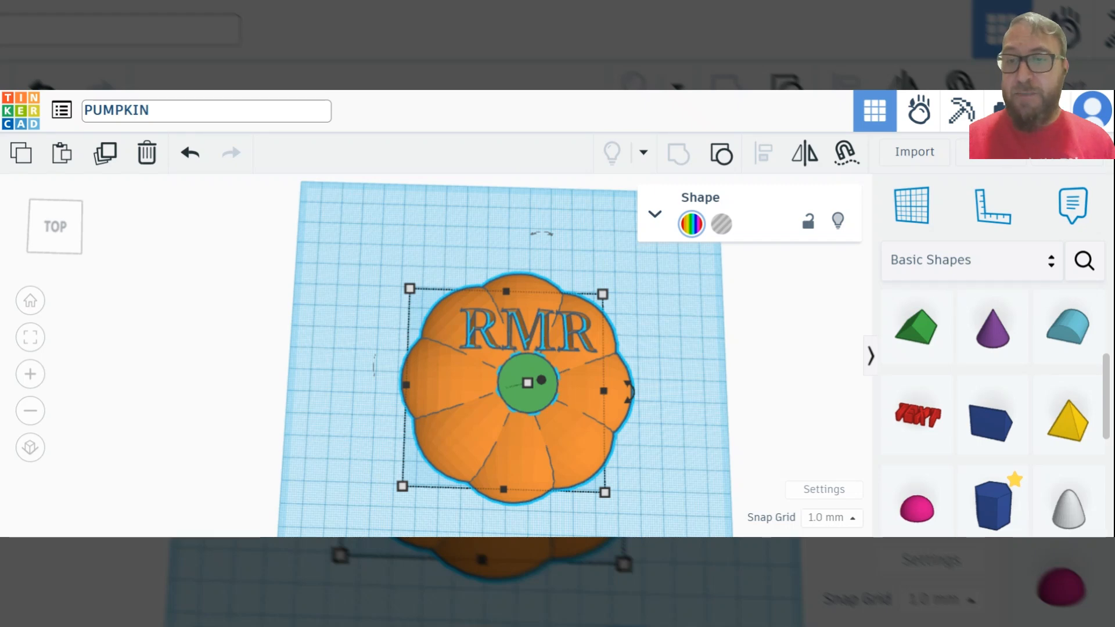
pyautogui.write(' NAME1 NAME2')
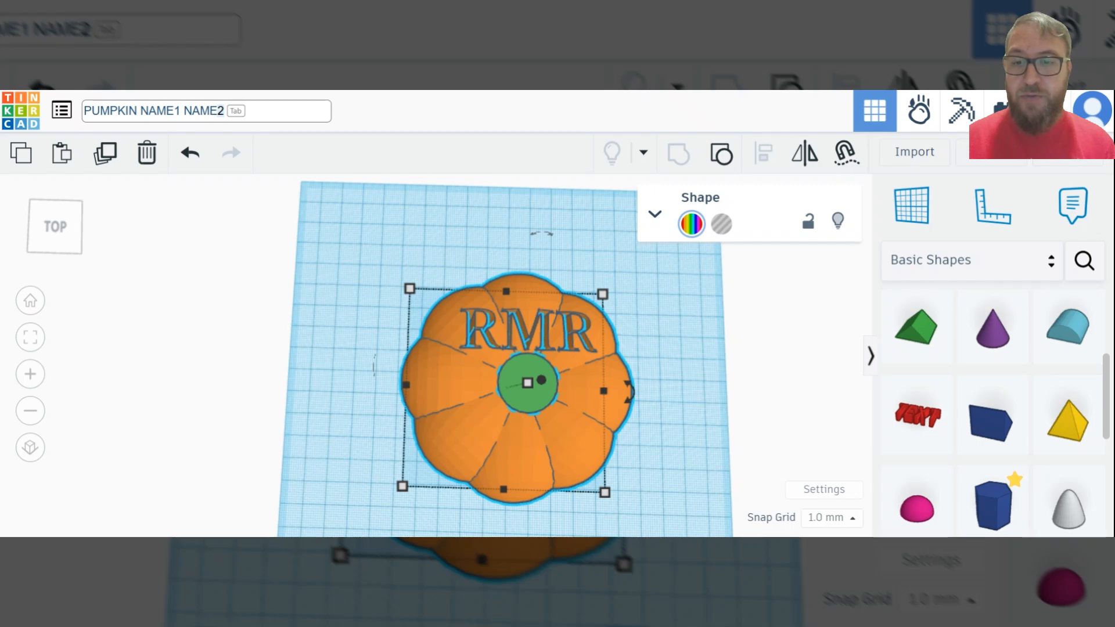
pyautogui.press('Tab')
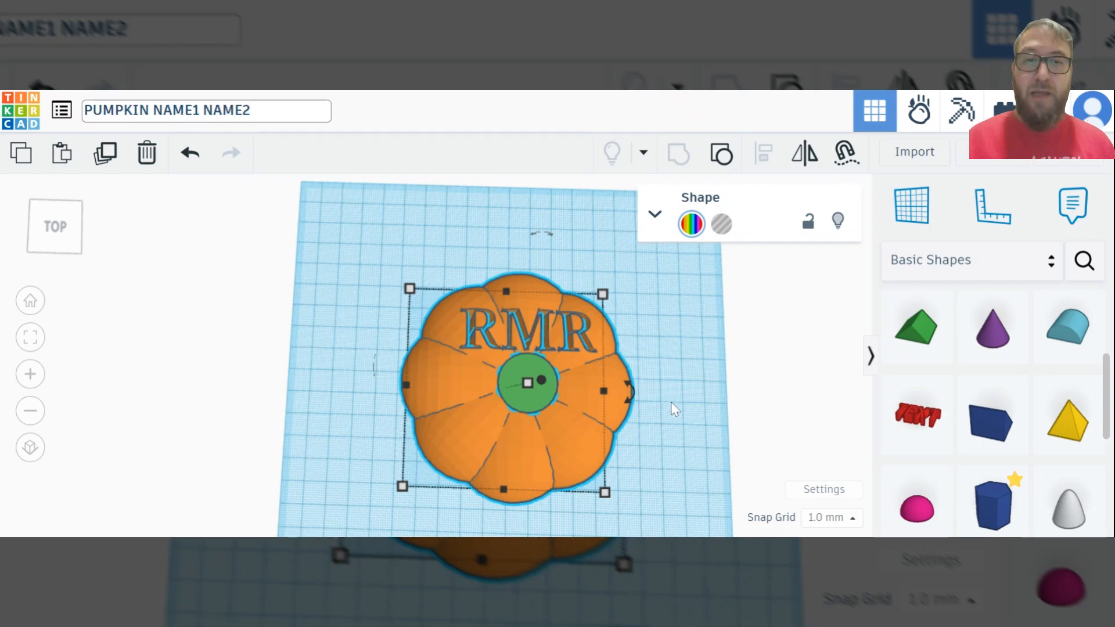